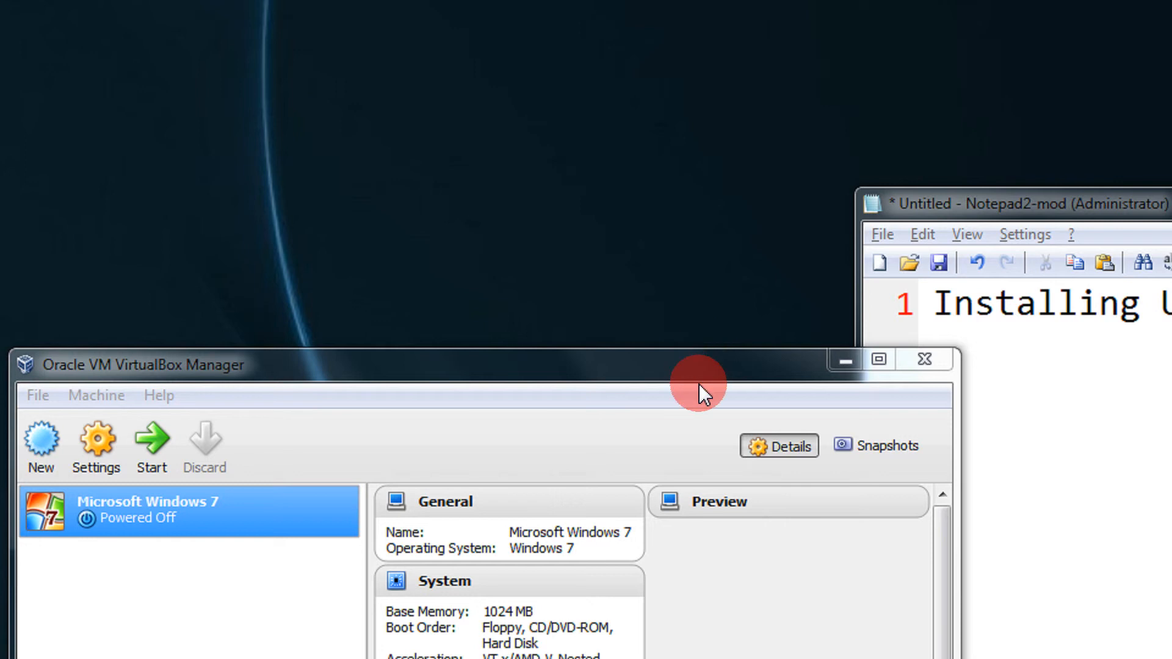
# Rearrange the VirtualBox Manager and Notepad notes windows on the desktop.
pyautogui.moveTo(698, 384); pyautogui.dragTo(581, 134)
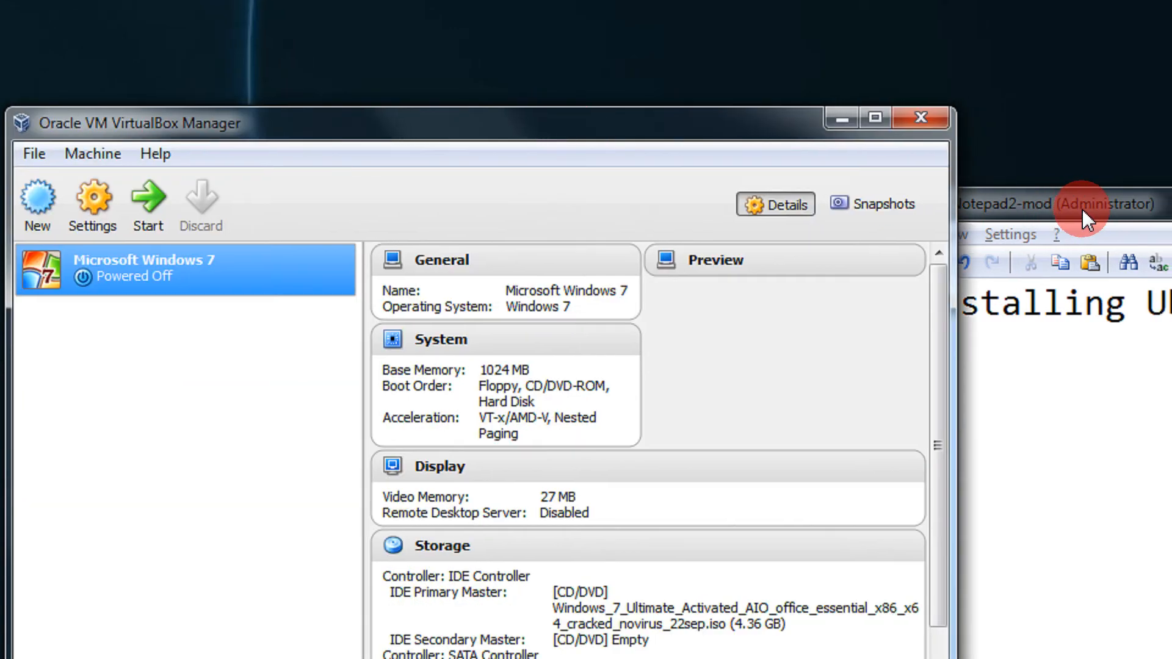
pyautogui.moveTo(1090, 208); pyautogui.dragTo(283, 189)
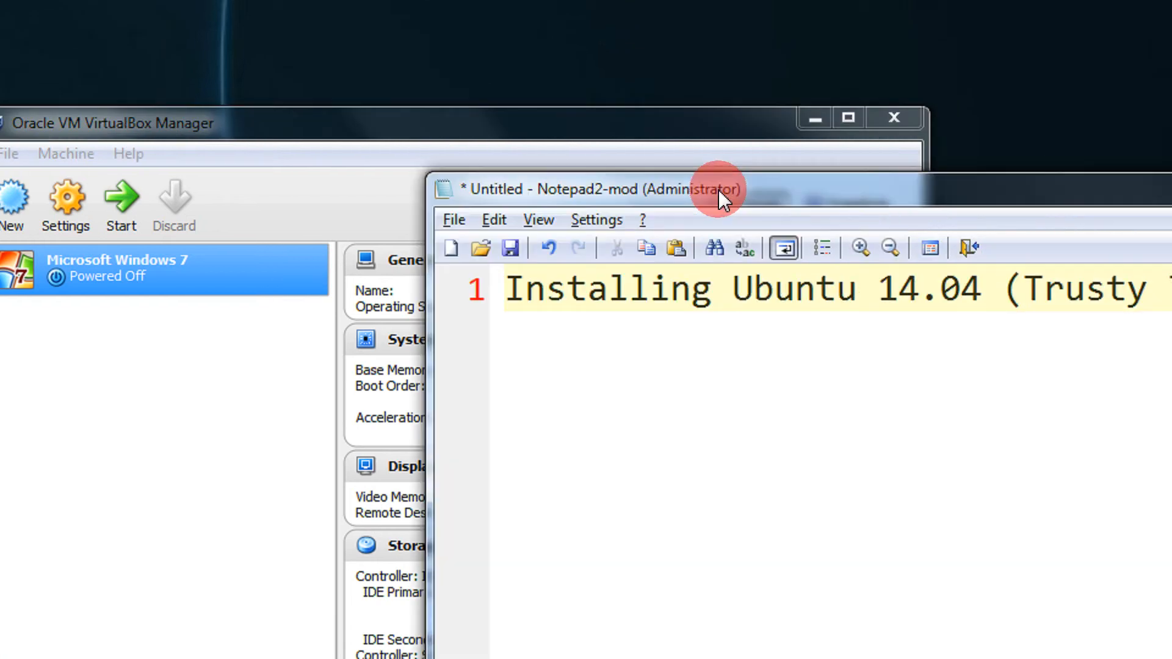
pyautogui.click(284, 187)
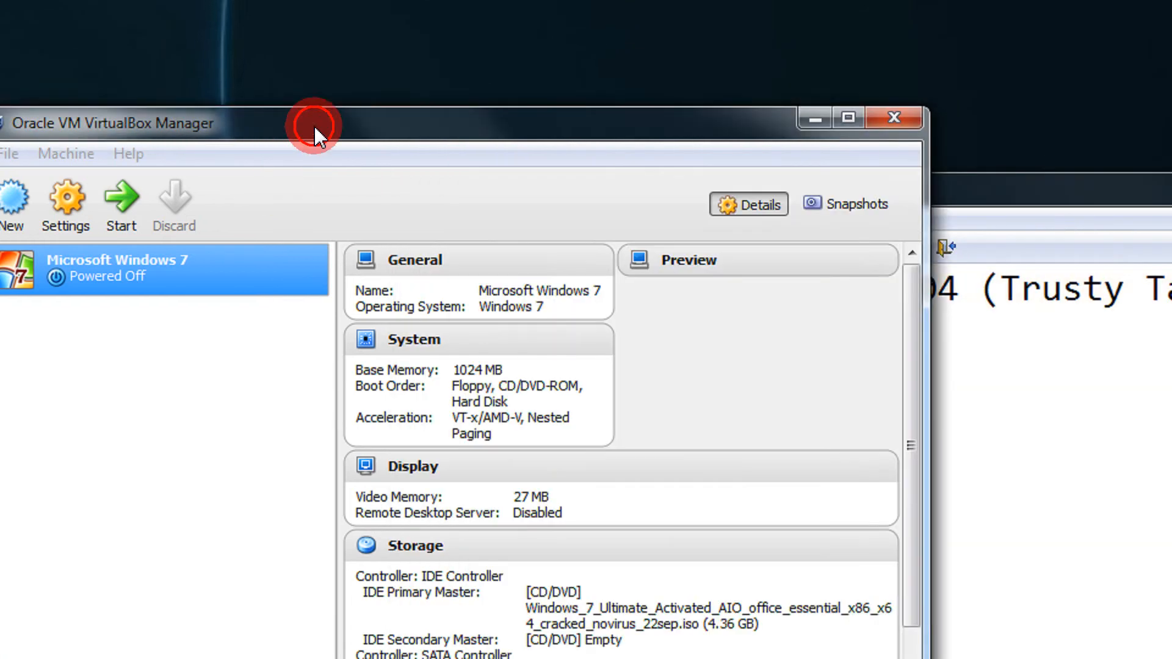
pyautogui.moveTo(318, 122); pyautogui.dragTo(353, 113)
pyautogui.click(1103, 208)
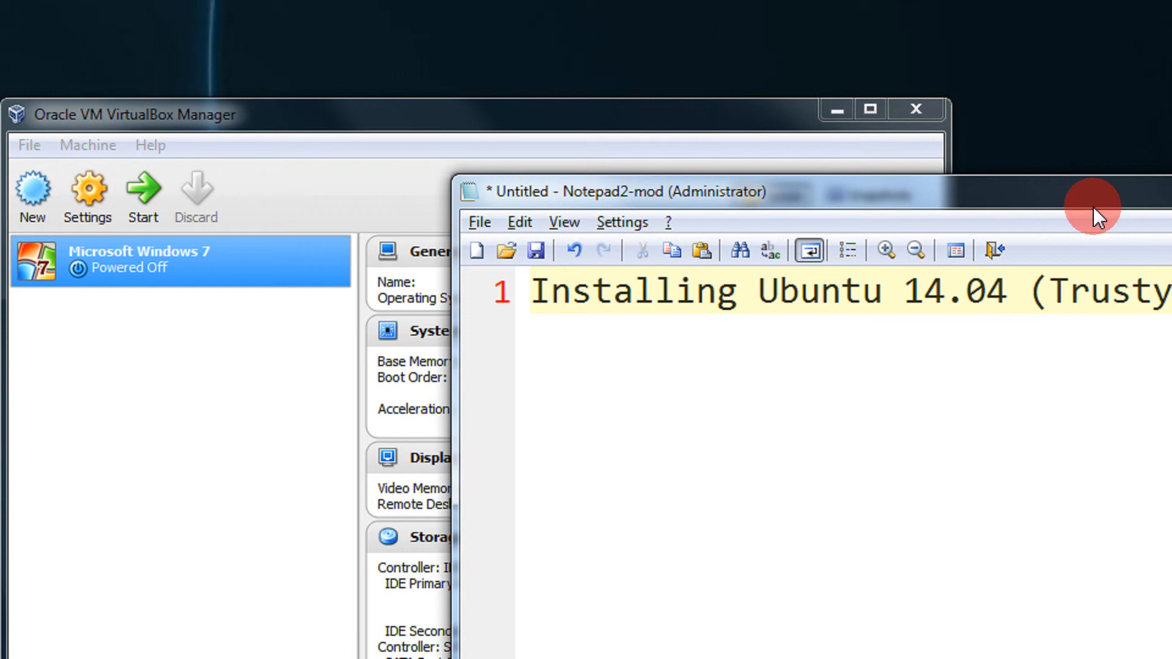
pyautogui.moveTo(1103, 207); pyautogui.dragTo(944, 219)
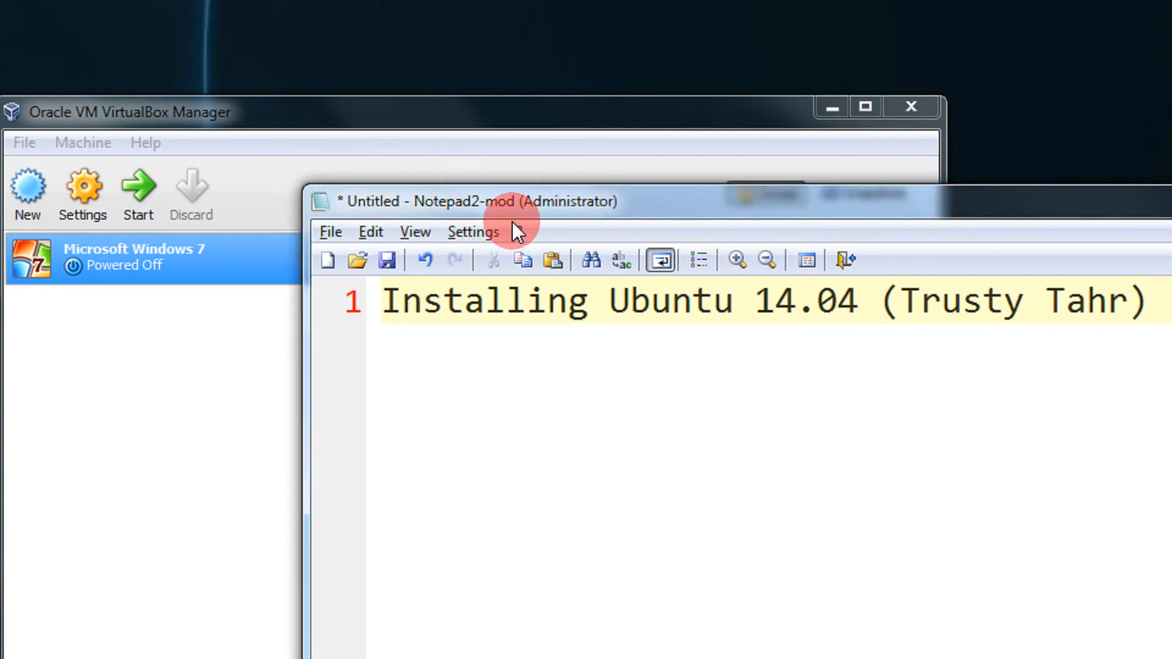
# Move the Notepad notes aside and bring VirtualBox Manager to the front, Windows 7 details showing.
pyautogui.moveTo(529, 206); pyautogui.dragTo(577, 368)
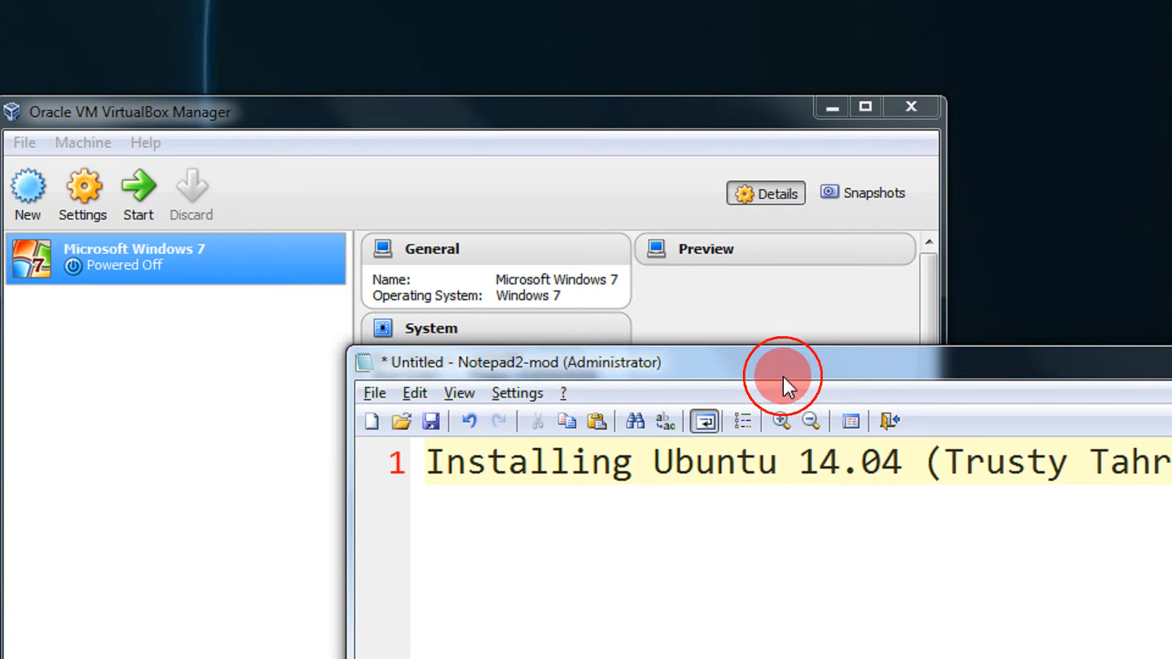
pyautogui.moveTo(783, 376); pyautogui.dragTo(763, 403)
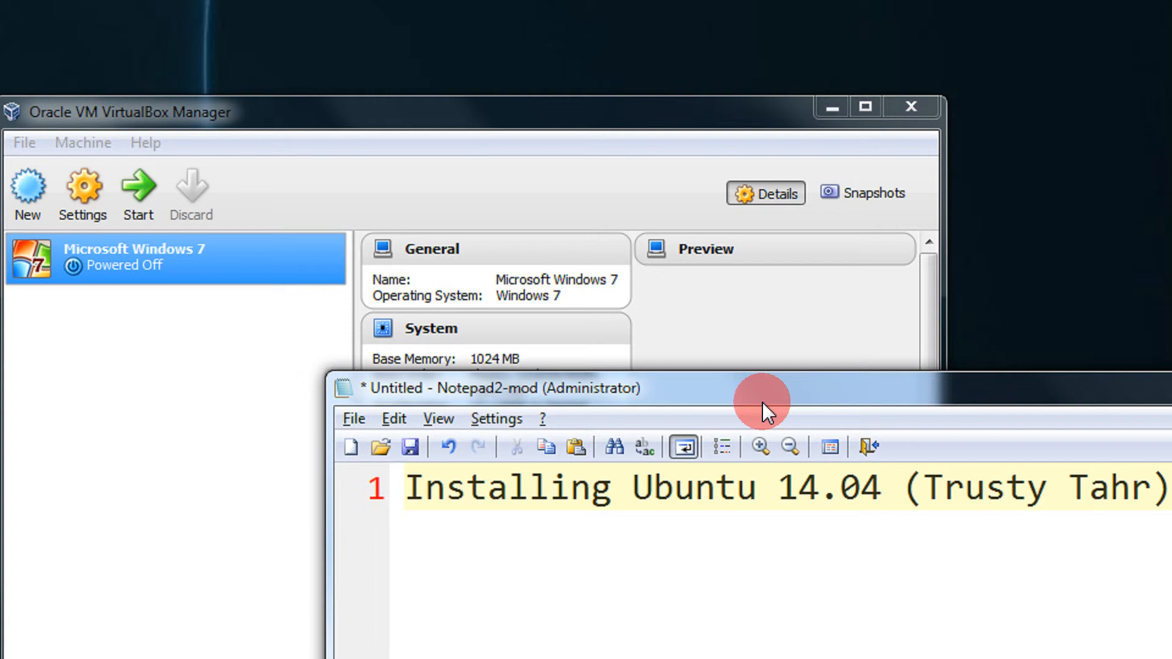
pyautogui.moveTo(705, 402); pyautogui.dragTo(845, 401)
pyautogui.click(430, 188)
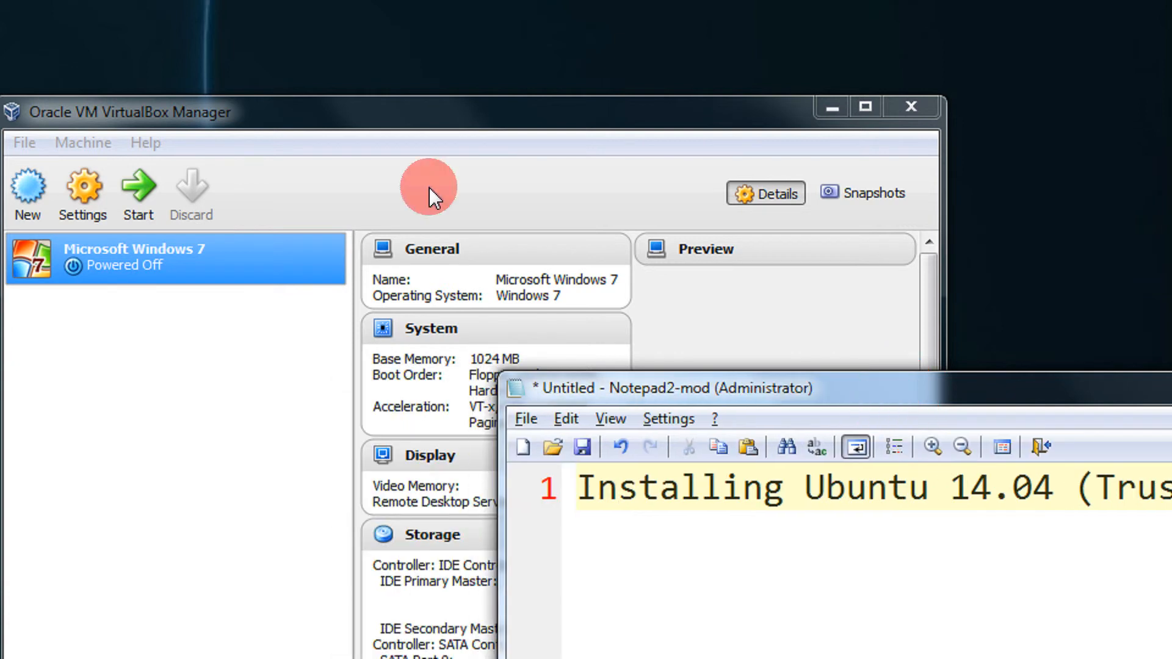
pyautogui.moveTo(329, 111); pyautogui.dragTo(438, 107)
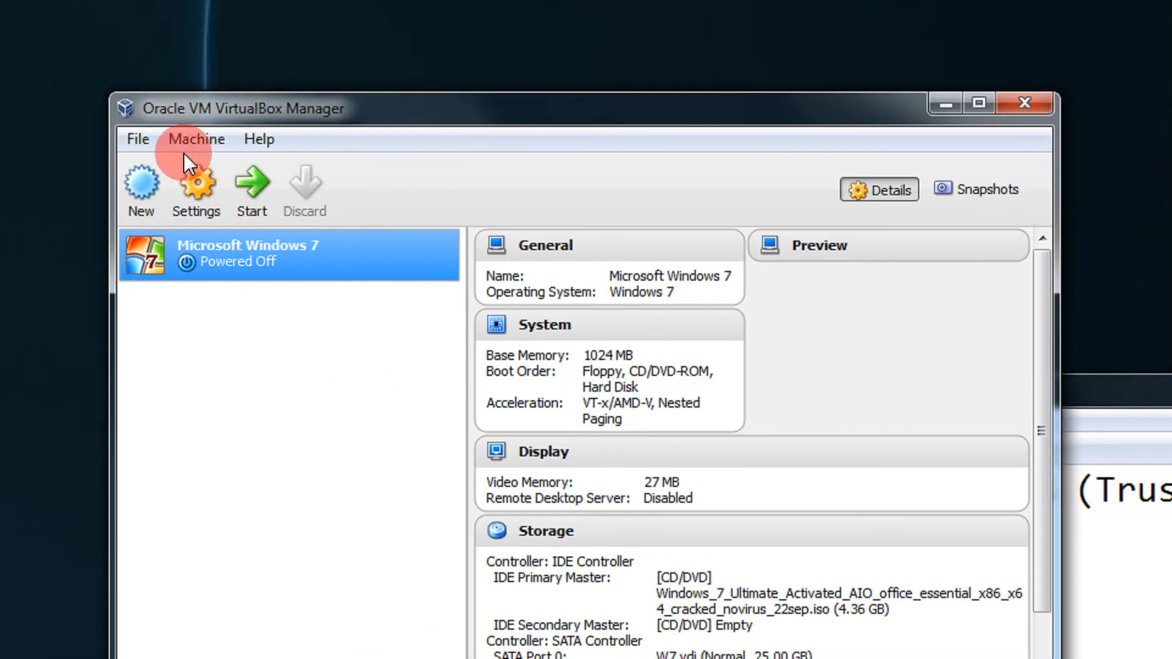
# Create a new machine named Ubuntu 14.04 with 1024 MB memory, reaching the hard drive step.
pyautogui.click(154, 190)
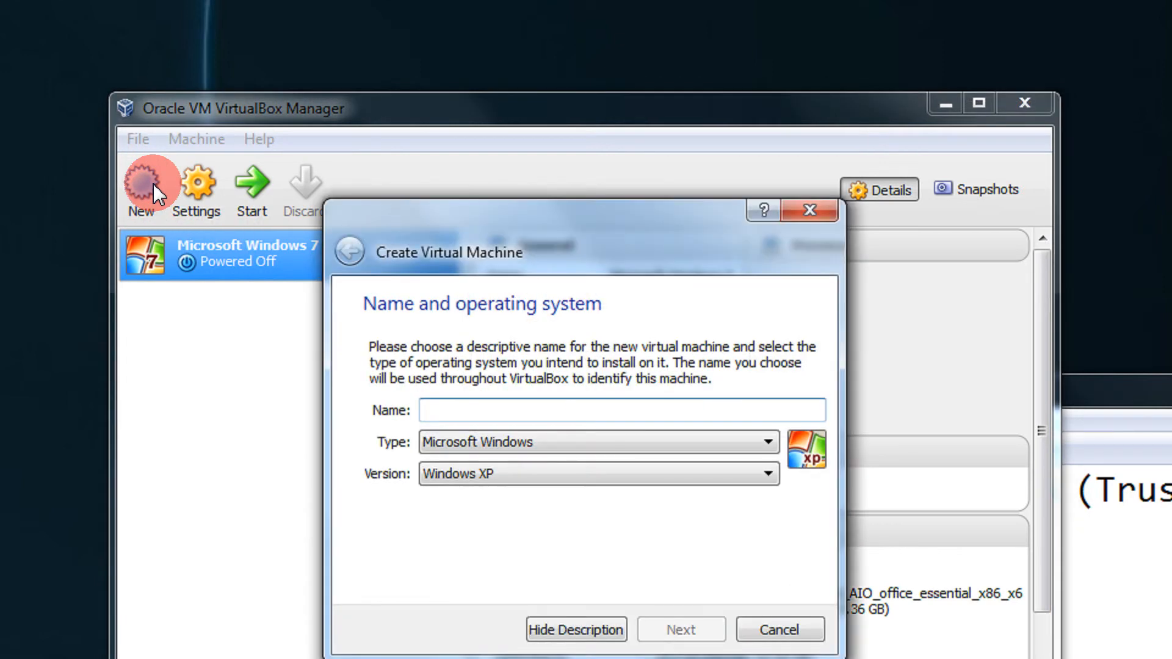
pyautogui.write('Ubuntu')
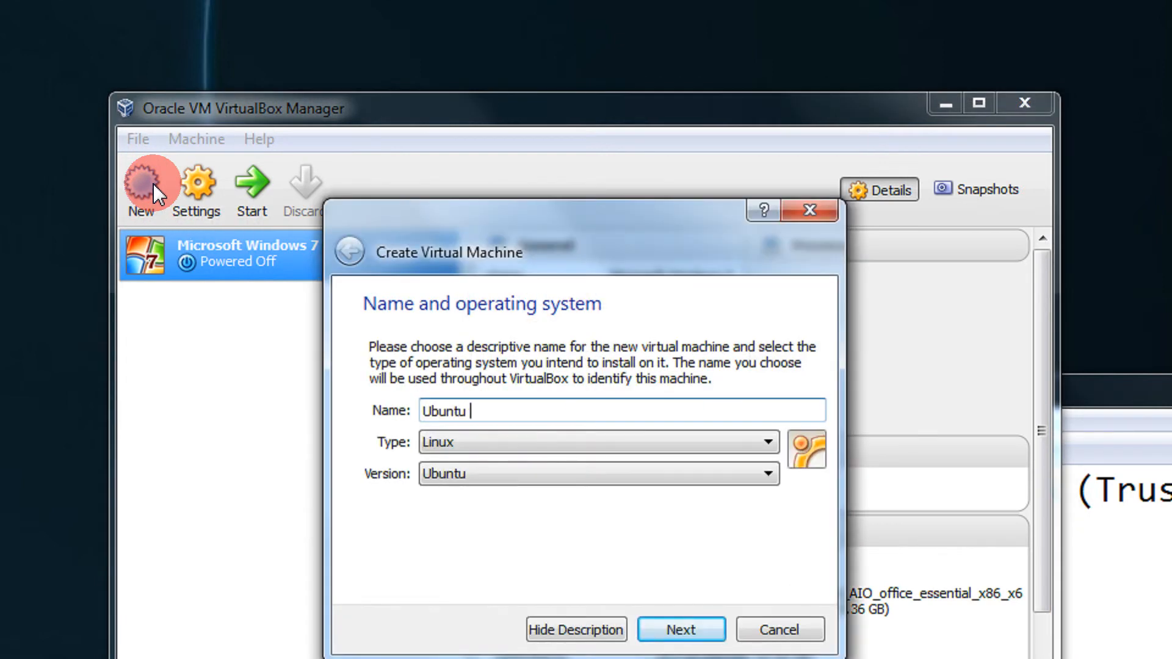
pyautogui.write(' 14.0')
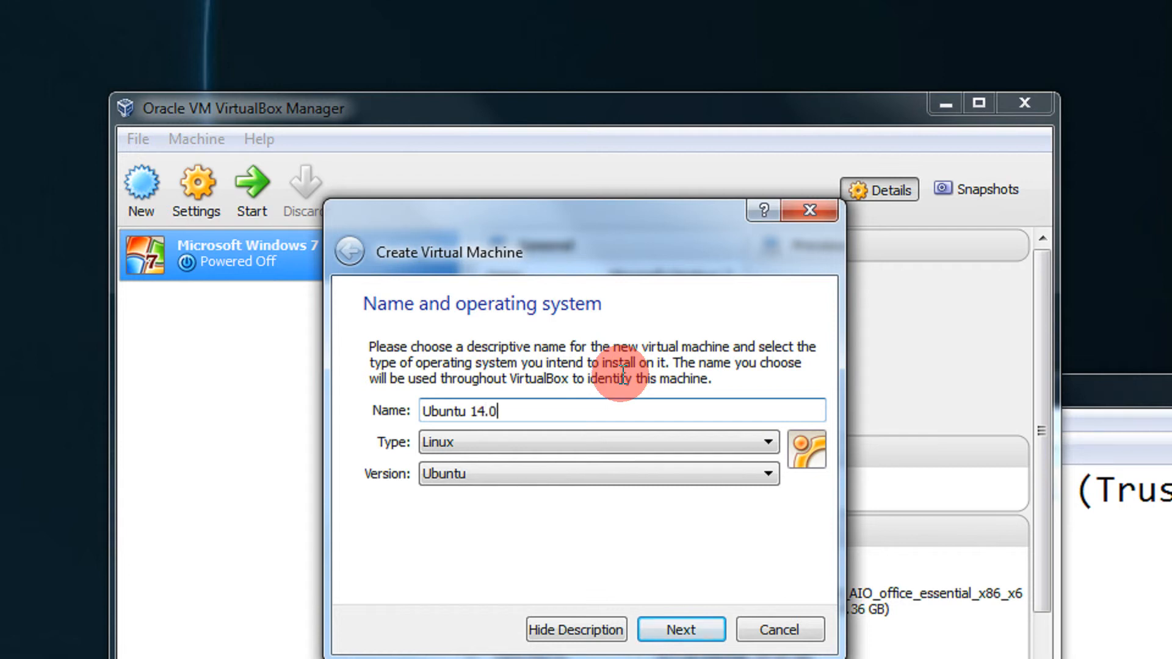
pyautogui.write('4')
pyautogui.click(681, 630)
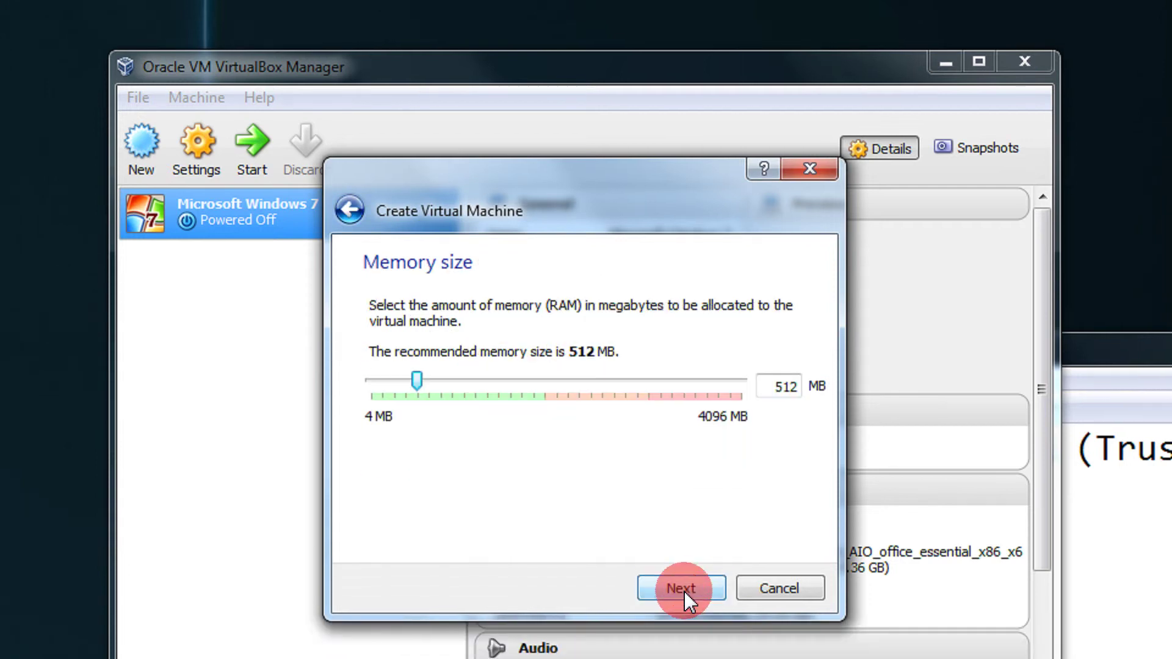
pyautogui.doubleClick(778, 386)
pyautogui.press('BackSpace')
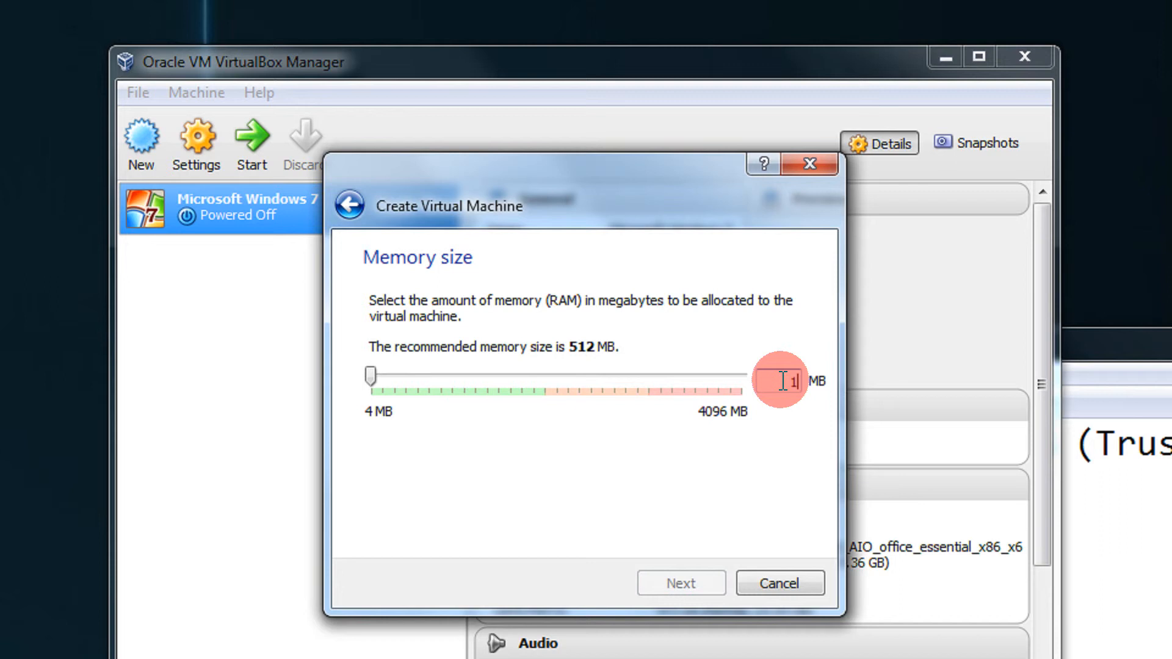
pyautogui.write('1024')
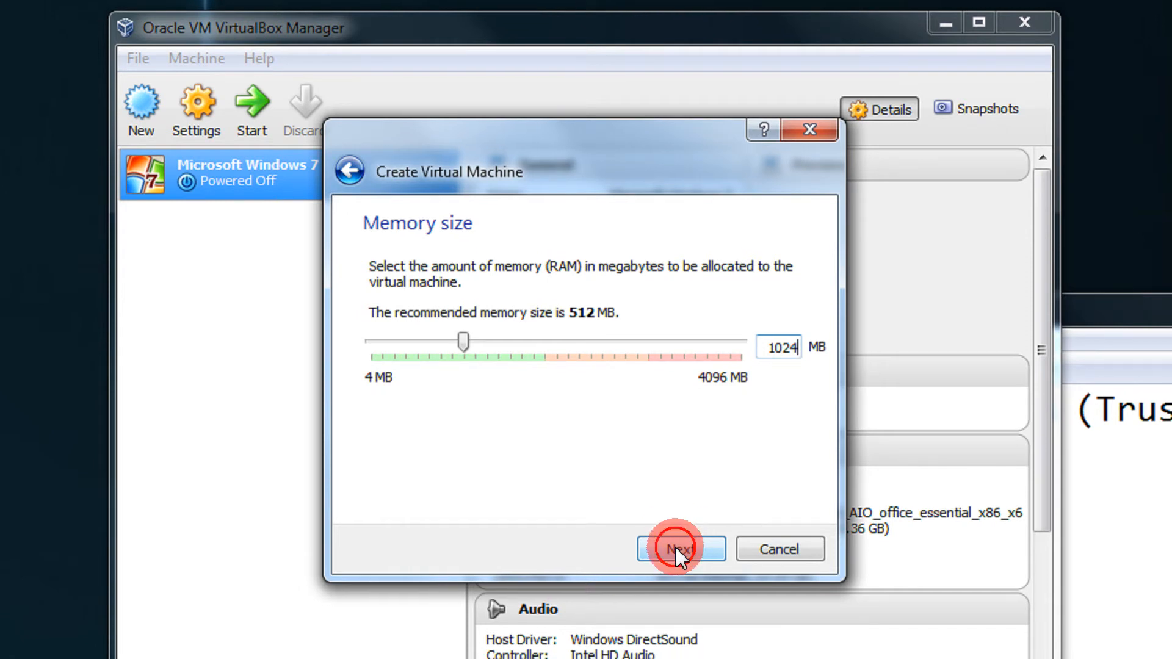
pyautogui.click(679, 547)
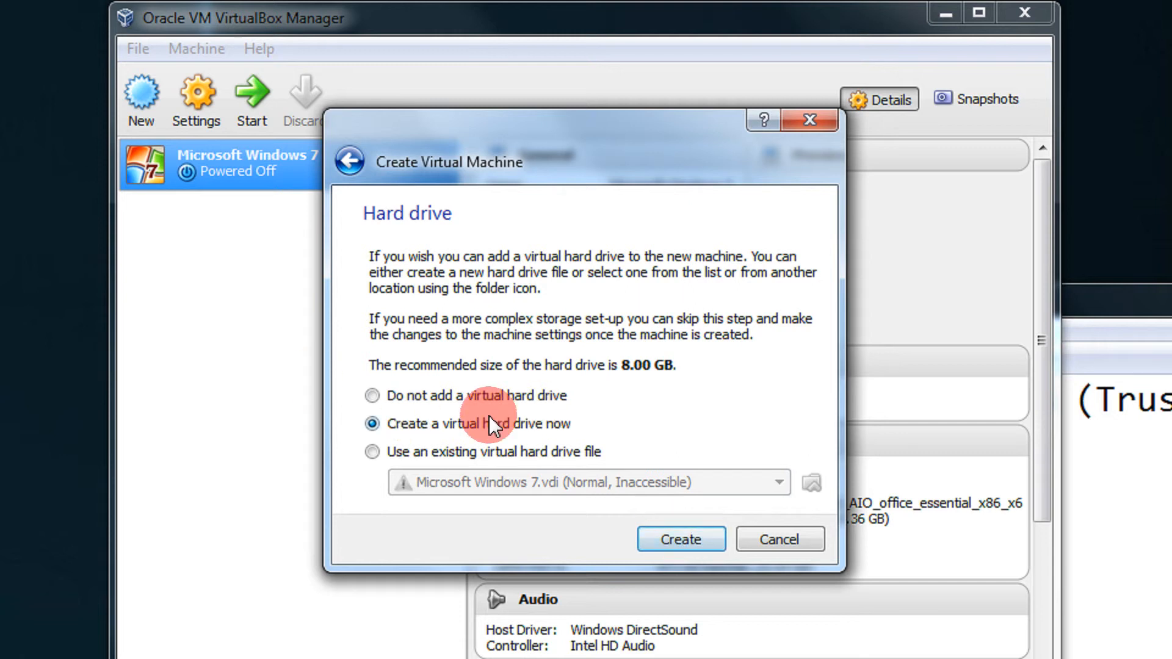
# Create a dynamically allocated 8 GB VDI hard drive, finishing the Ubuntu 14.04 machine.
pyautogui.click(670, 534)
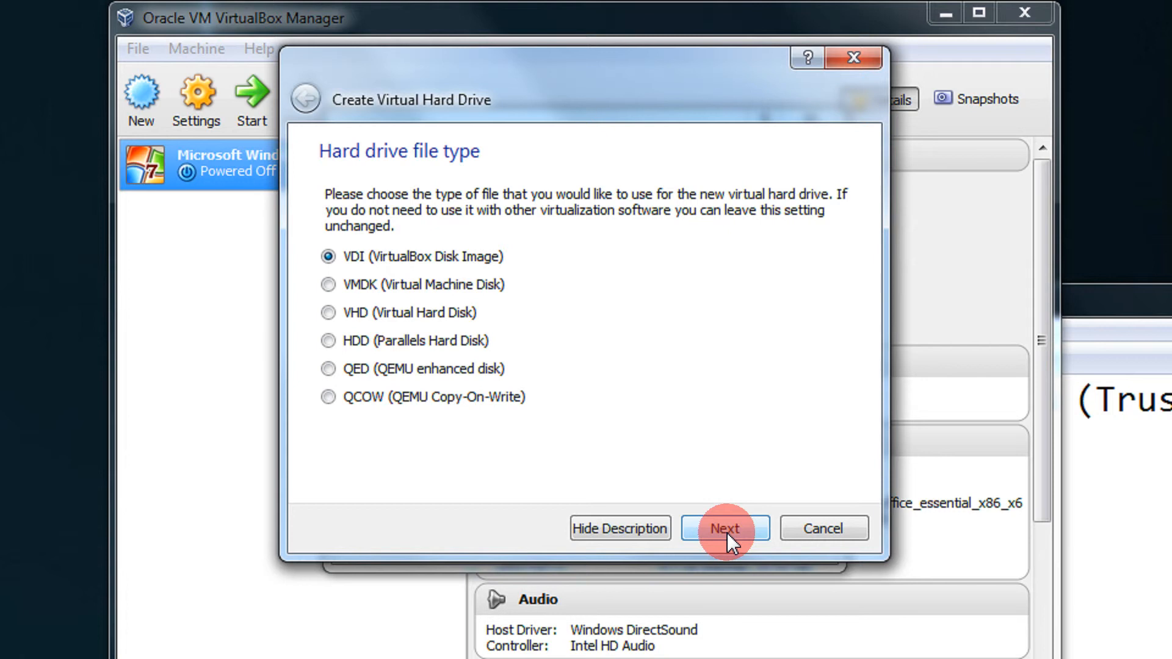
pyautogui.click(727, 533)
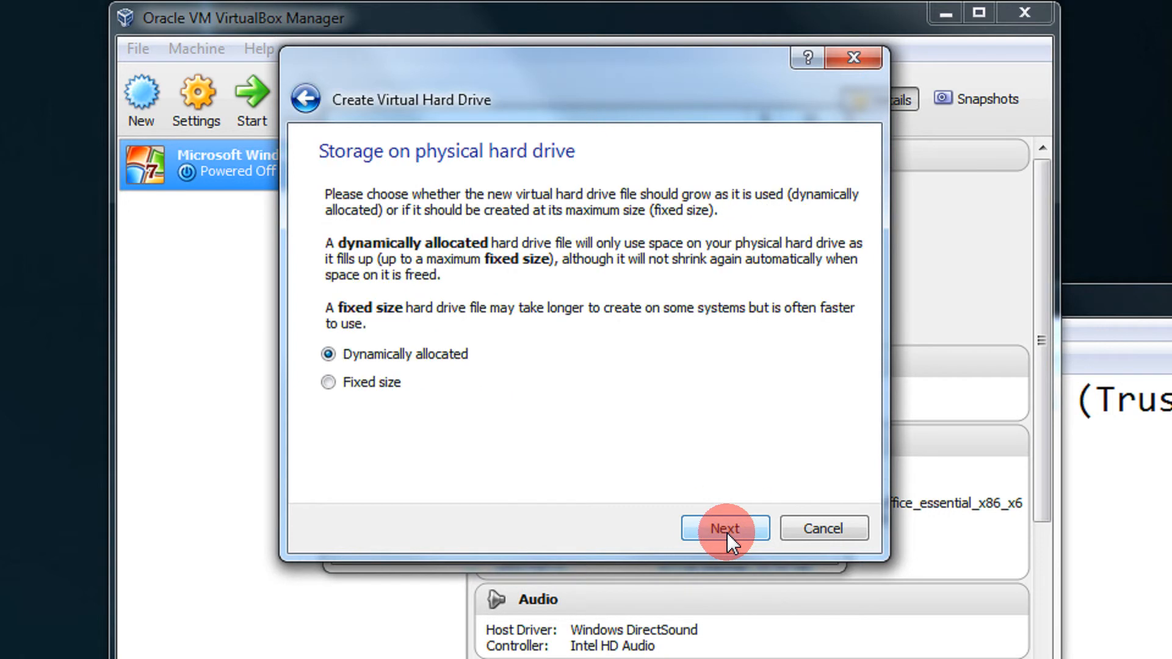
pyautogui.click(728, 533)
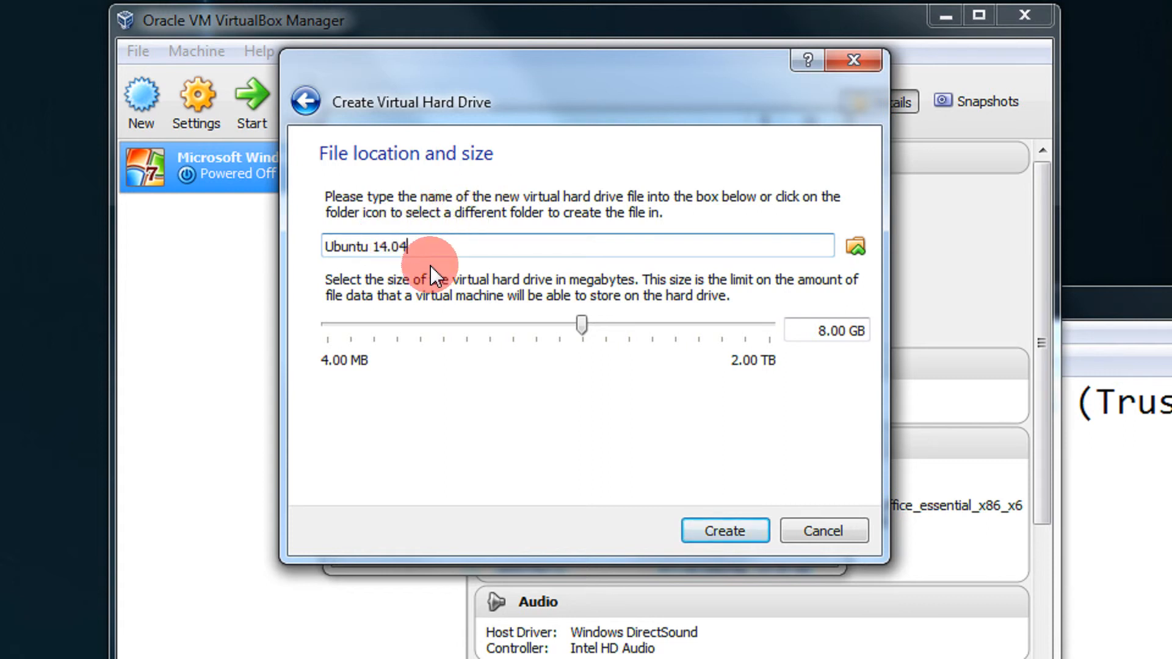
pyautogui.click(726, 531)
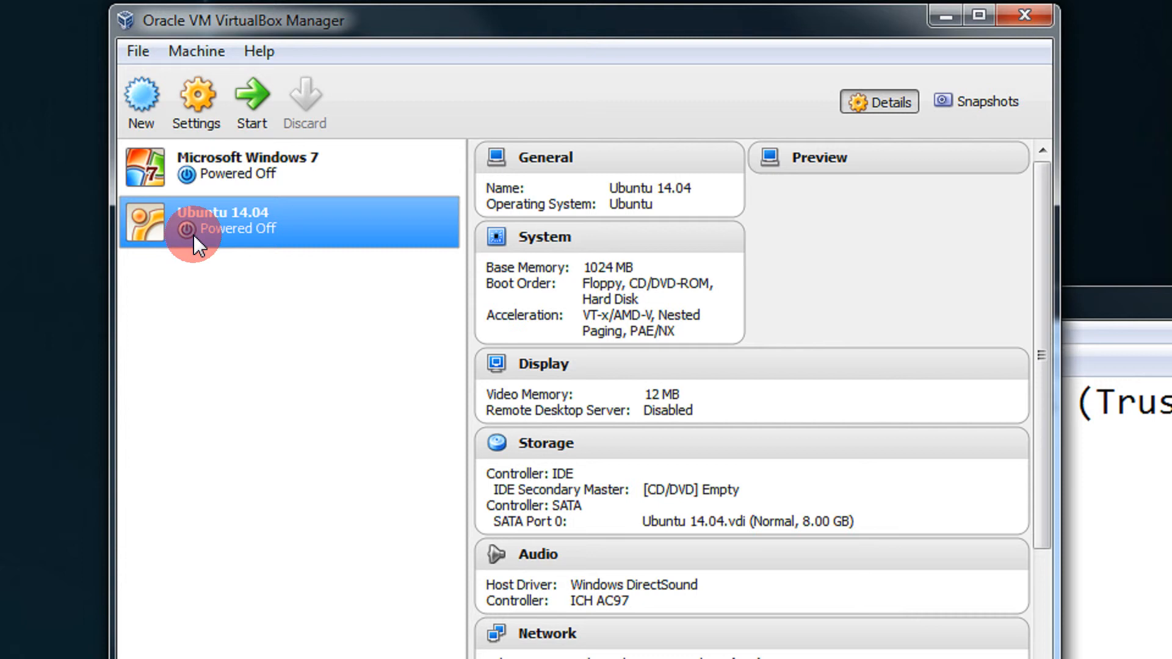
# In the Ubuntu 14.04 machine's Network settings, uncheck Enable Network Adapter and save.
pyautogui.rightClick(258, 221)
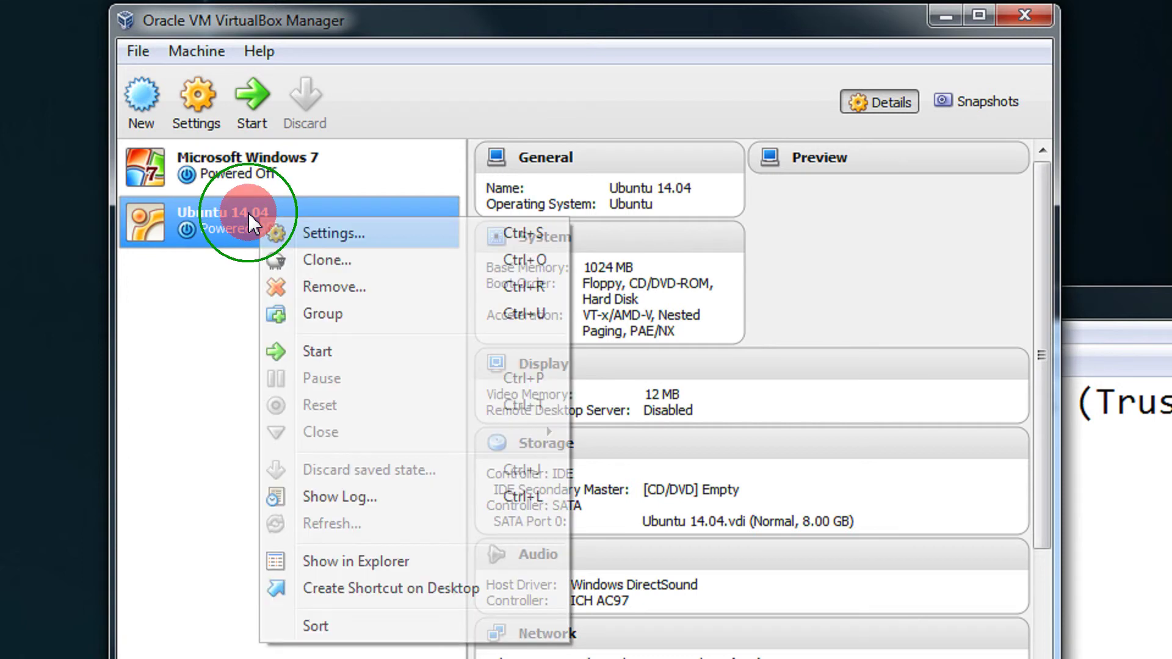
pyautogui.click(309, 233)
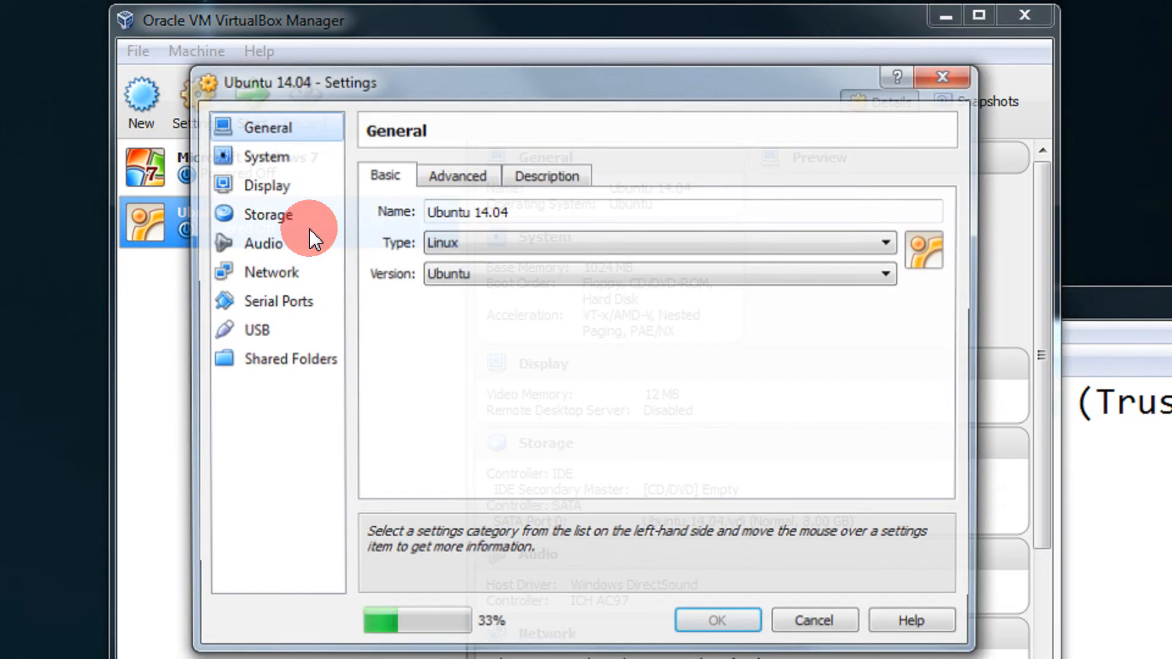
pyautogui.click(276, 275)
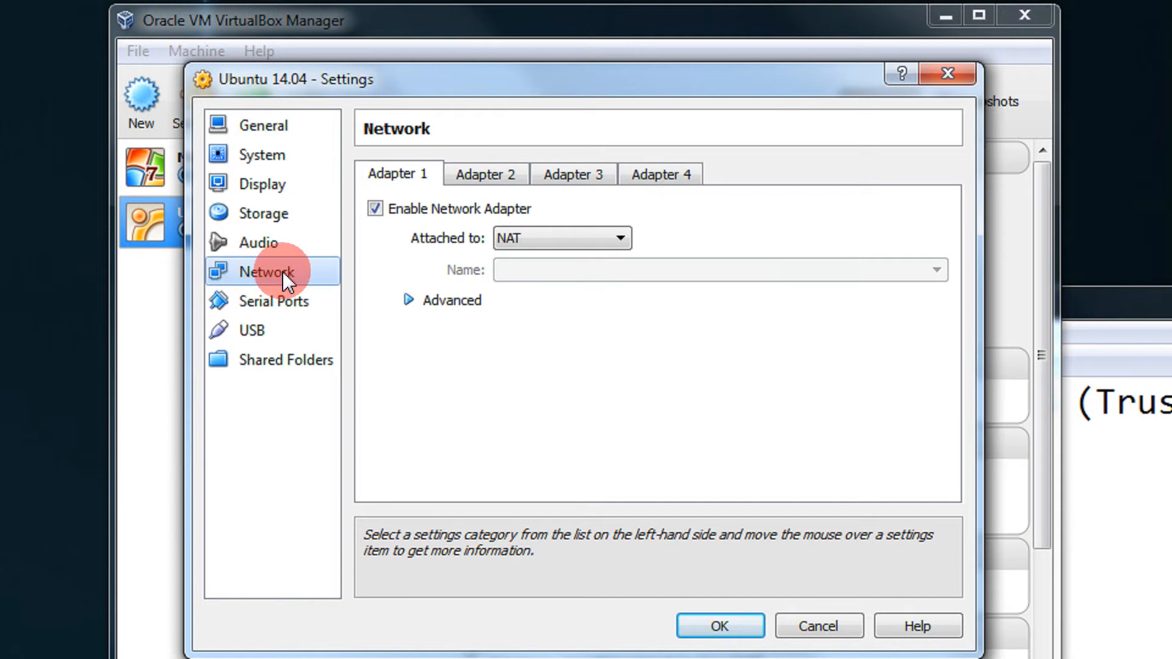
pyautogui.click(376, 209)
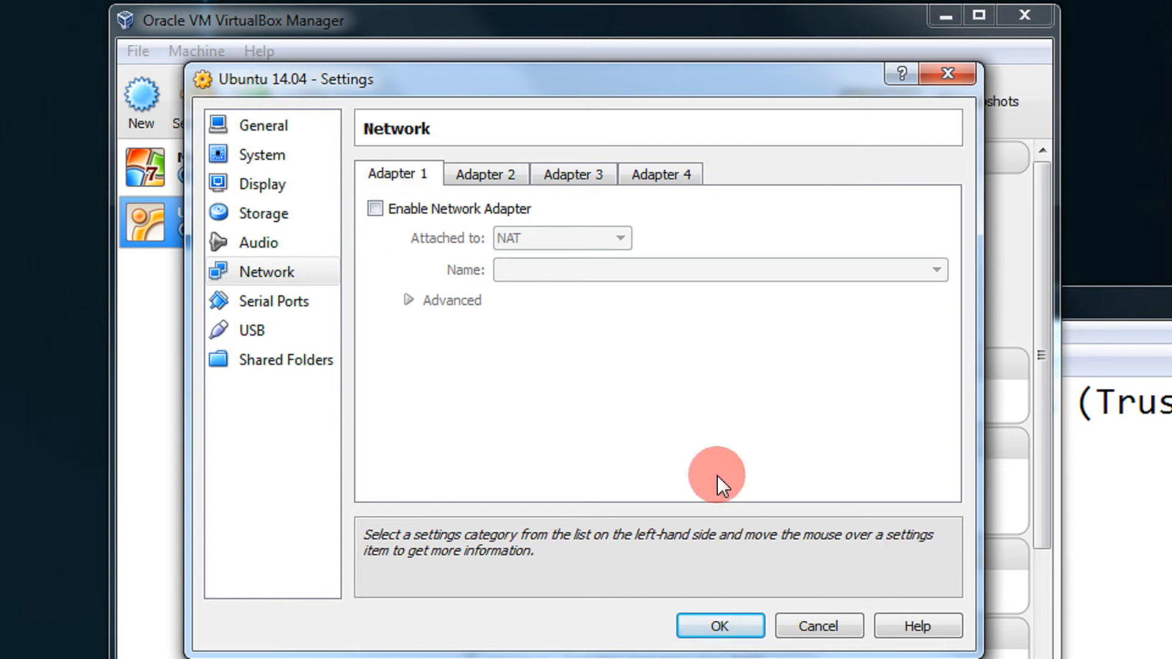
pyautogui.click(720, 625)
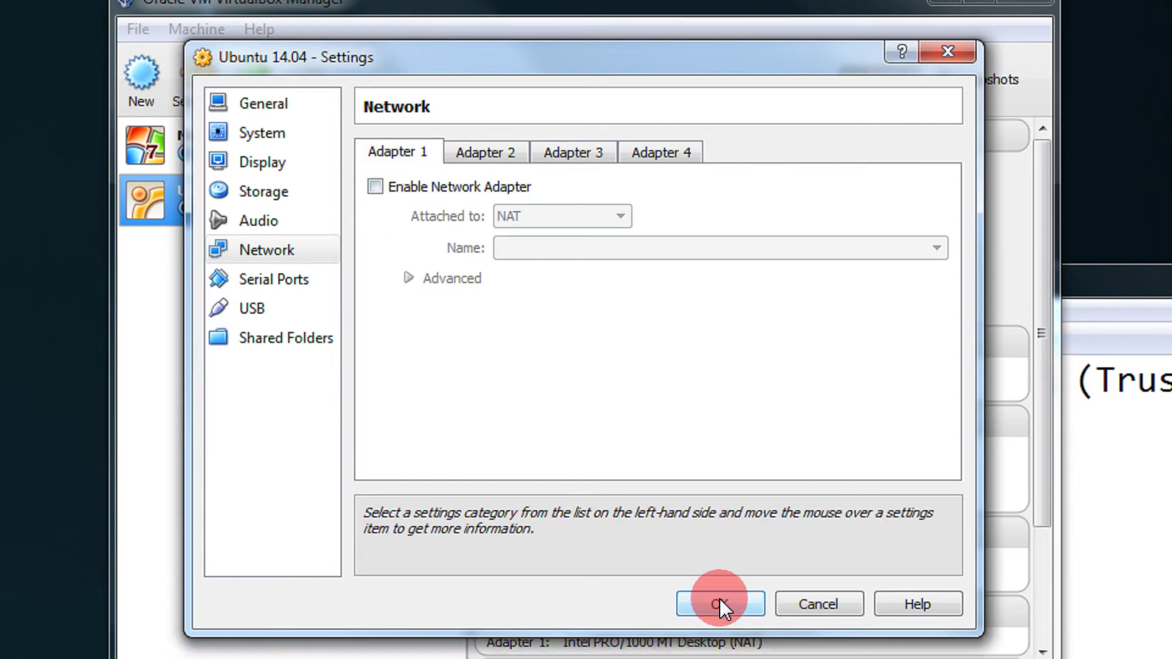
pyautogui.click(719, 604)
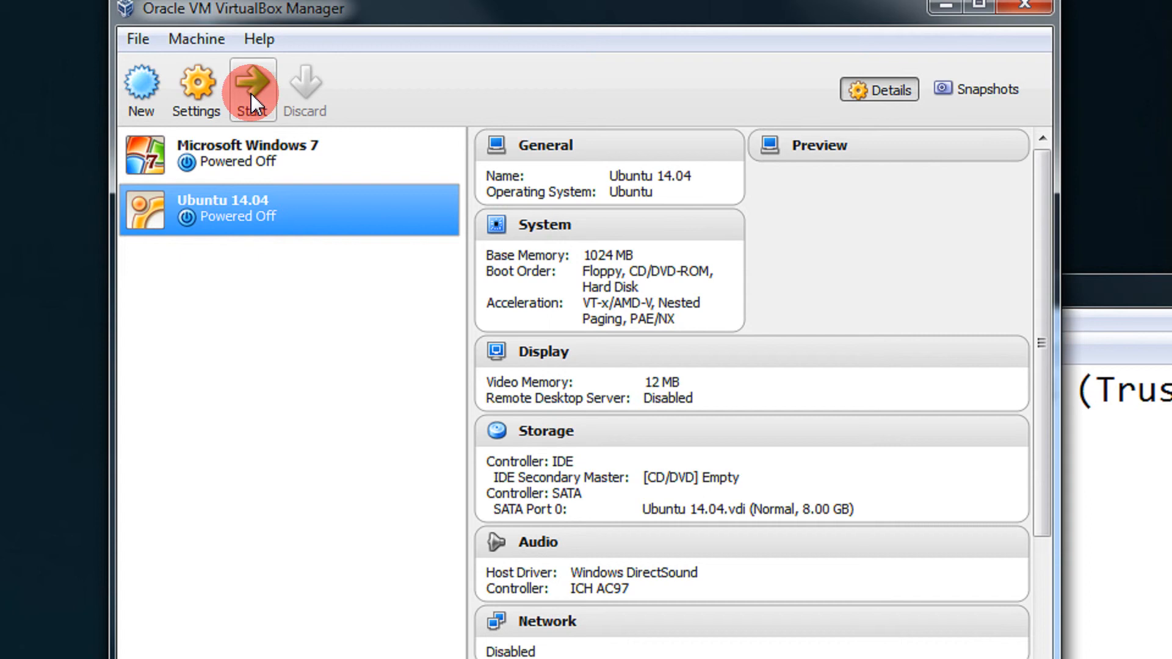
# Start the Ubuntu 14.04 machine from its context menu, reaching the start-up disk prompt.
pyautogui.click(251, 100)
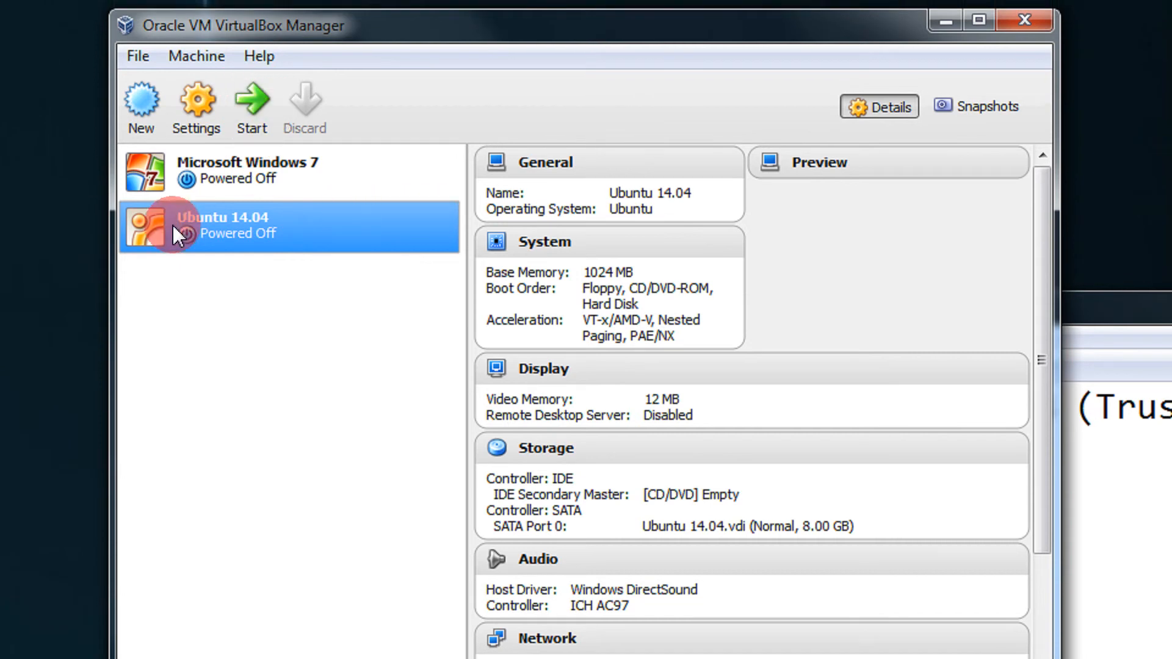
pyautogui.rightClick(243, 225)
pyautogui.click(346, 365)
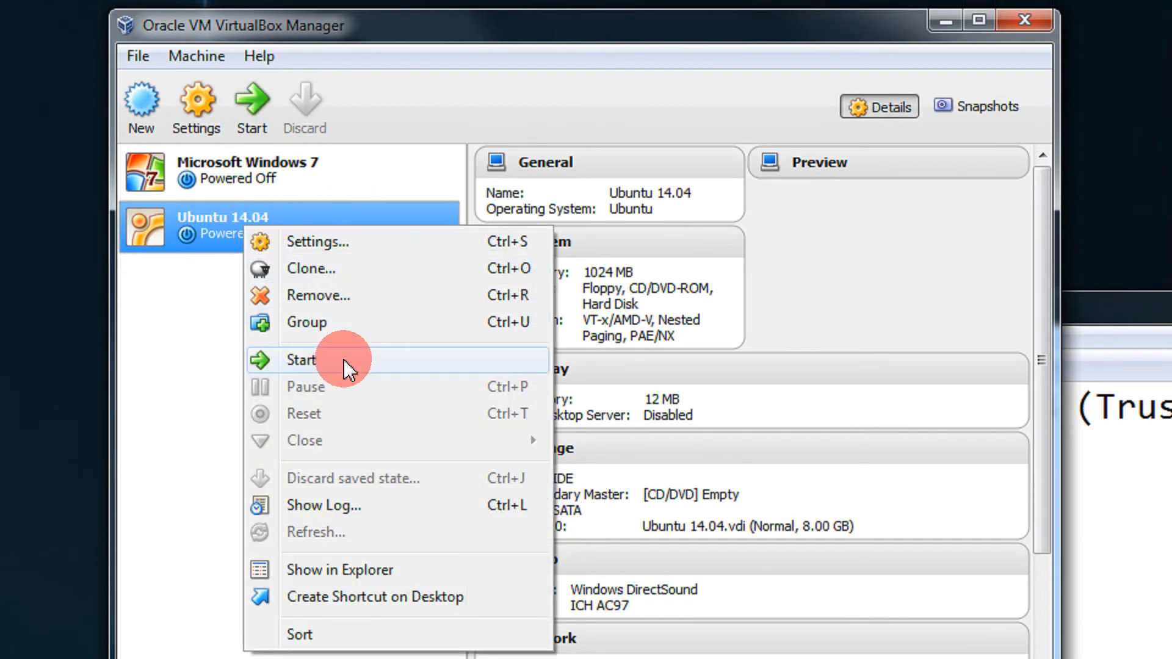
pyautogui.click(344, 361)
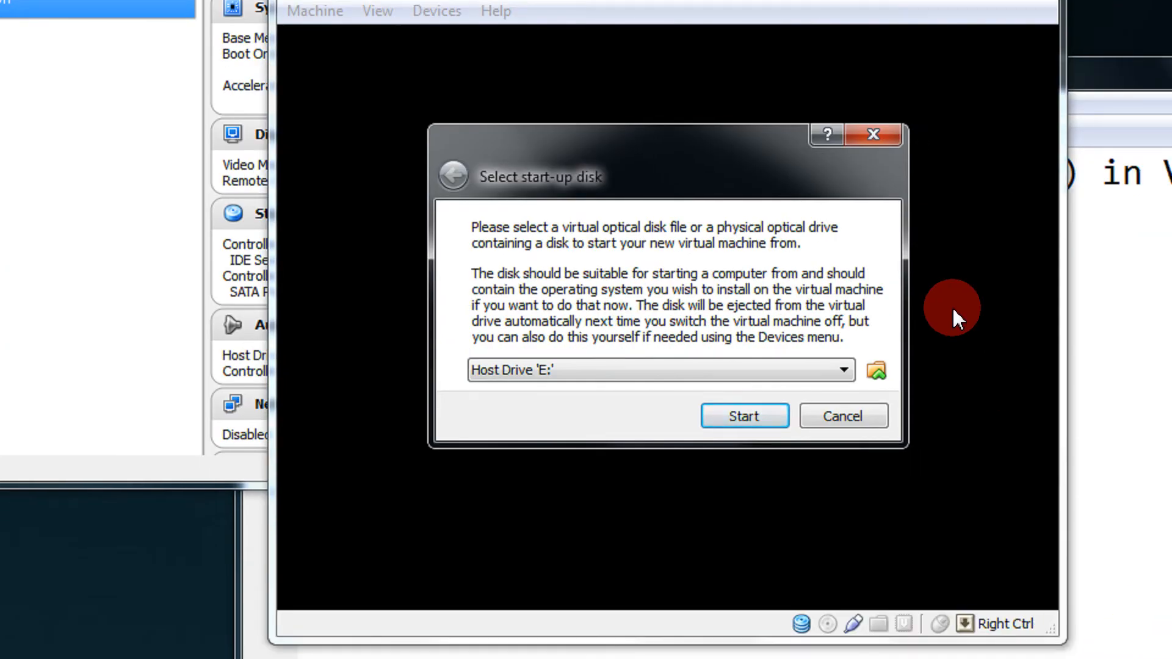
# Browse the ISO folder sorted newest first and choose the trusty-desktop-amd64 image as start-up disk.
pyautogui.click(875, 371)
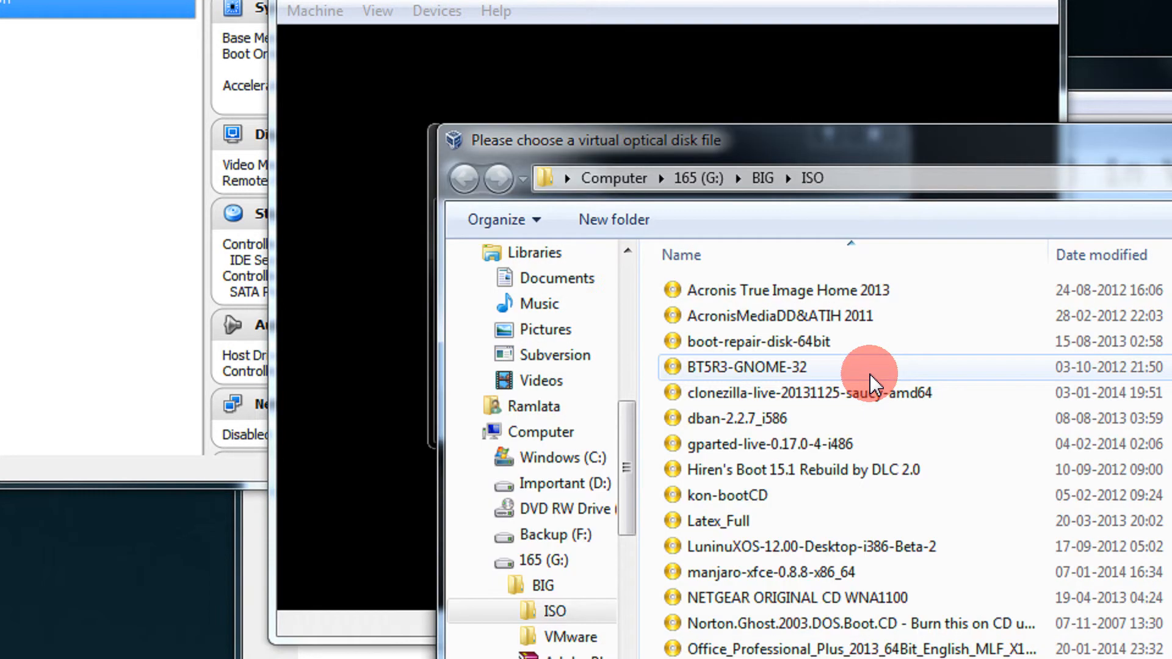
pyautogui.click(1061, 254)
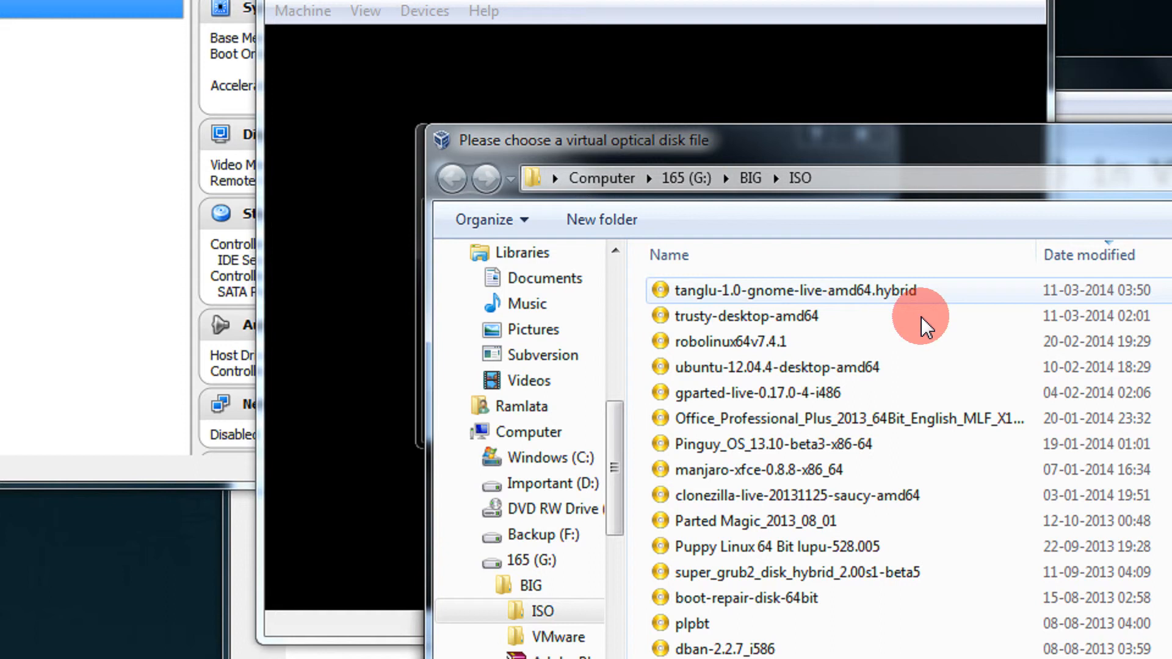
pyautogui.click(751, 316)
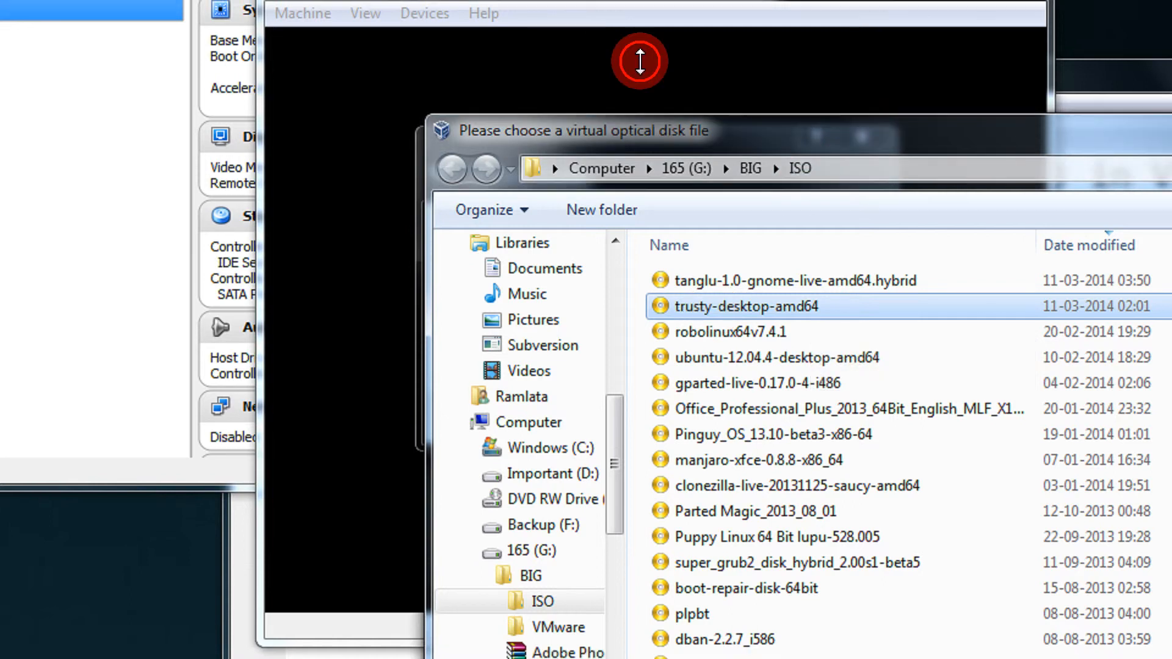
pyautogui.moveTo(666, 137); pyautogui.dragTo(666, 94)
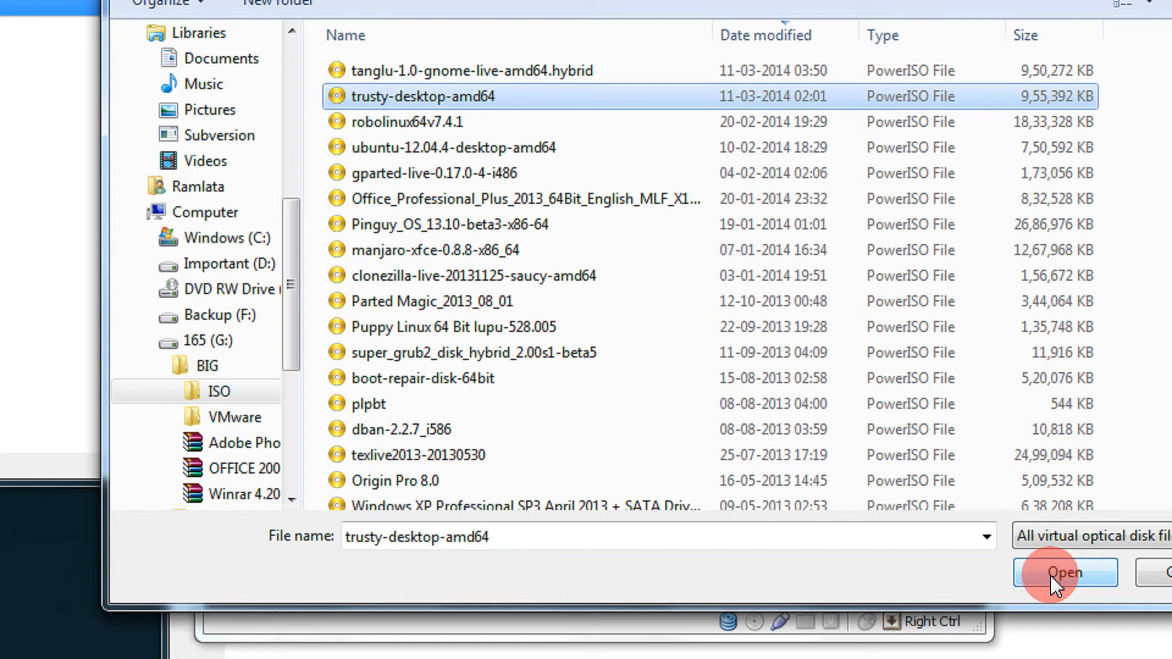
pyautogui.click(1051, 577)
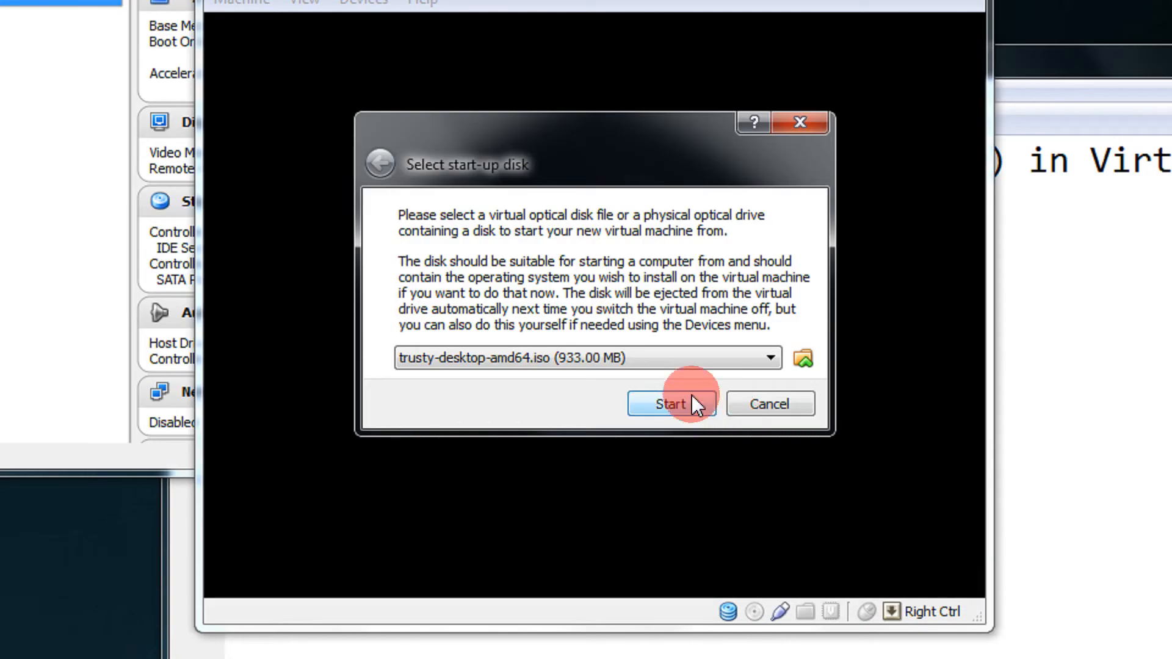
# Boot the machine from the trusty-desktop-amd64 disc to the Ubuntu installer's Welcome screen.
pyautogui.click(693, 404)
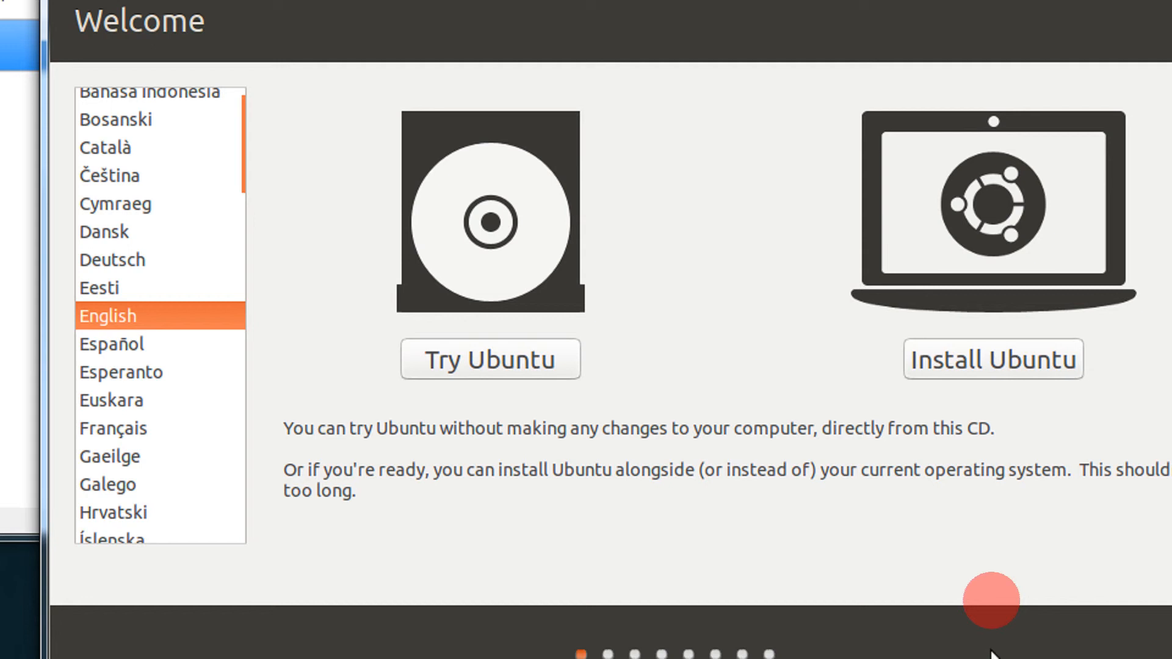
# Choose Install Ubuntu with third-party software included and continue past the preparation page.
pyautogui.click(1016, 367)
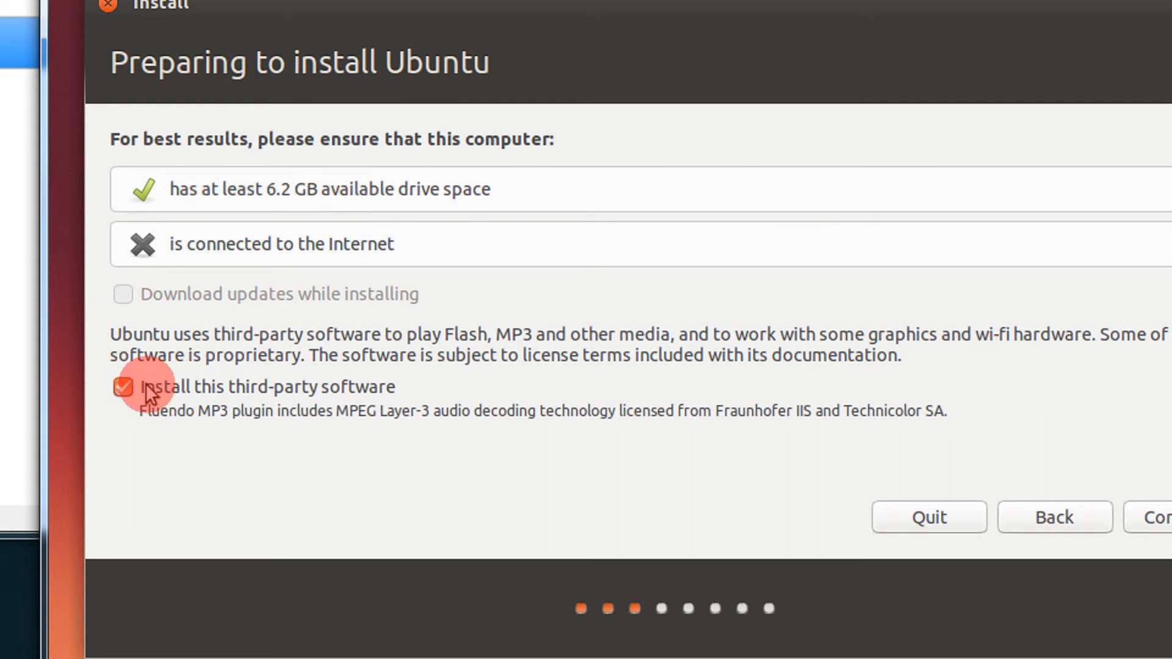
pyautogui.click(123, 388)
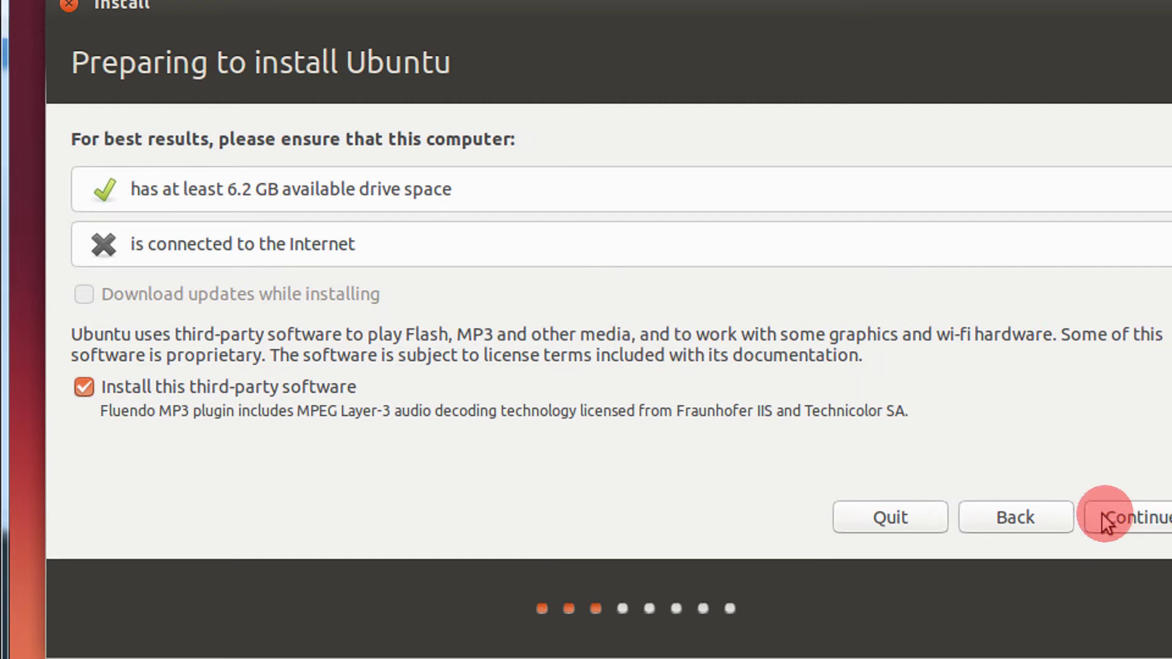
pyautogui.click(1107, 519)
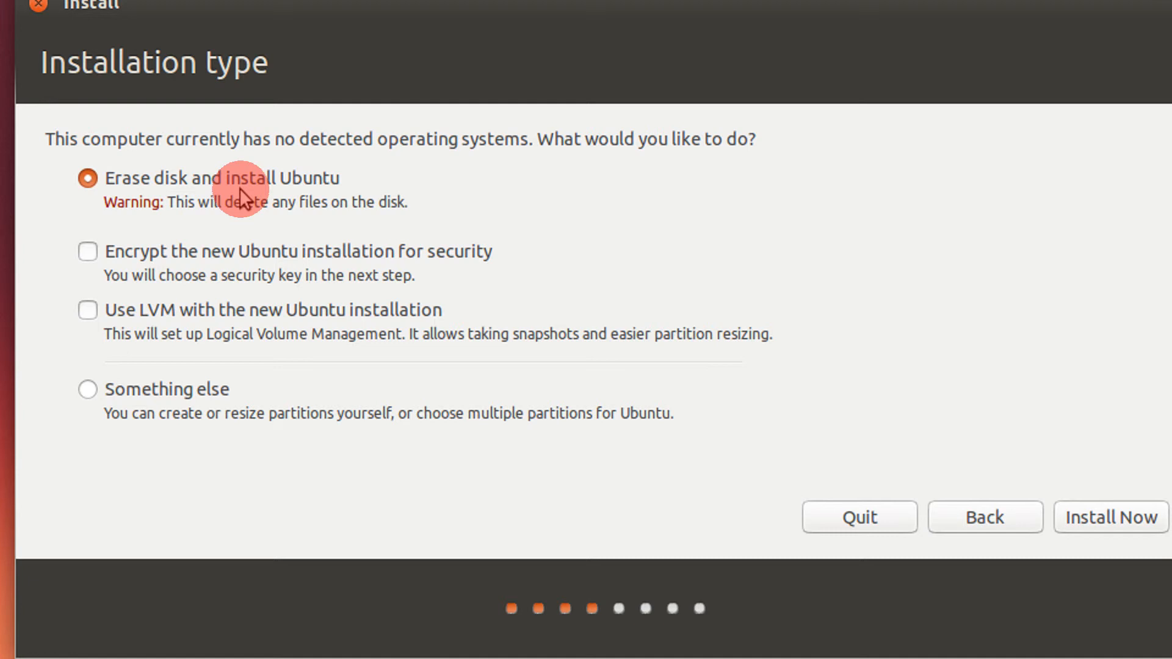
# After considering Something else, keep Erase disk and install Ubuntu and start the installation.
pyautogui.click(179, 393)
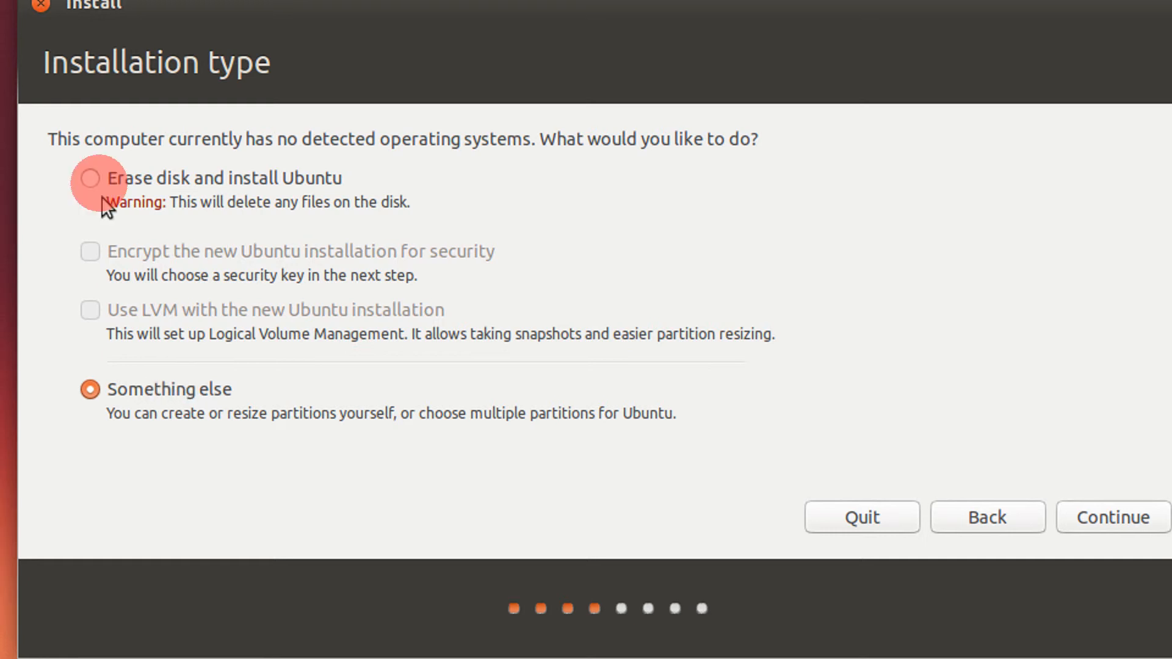
pyautogui.click(88, 178)
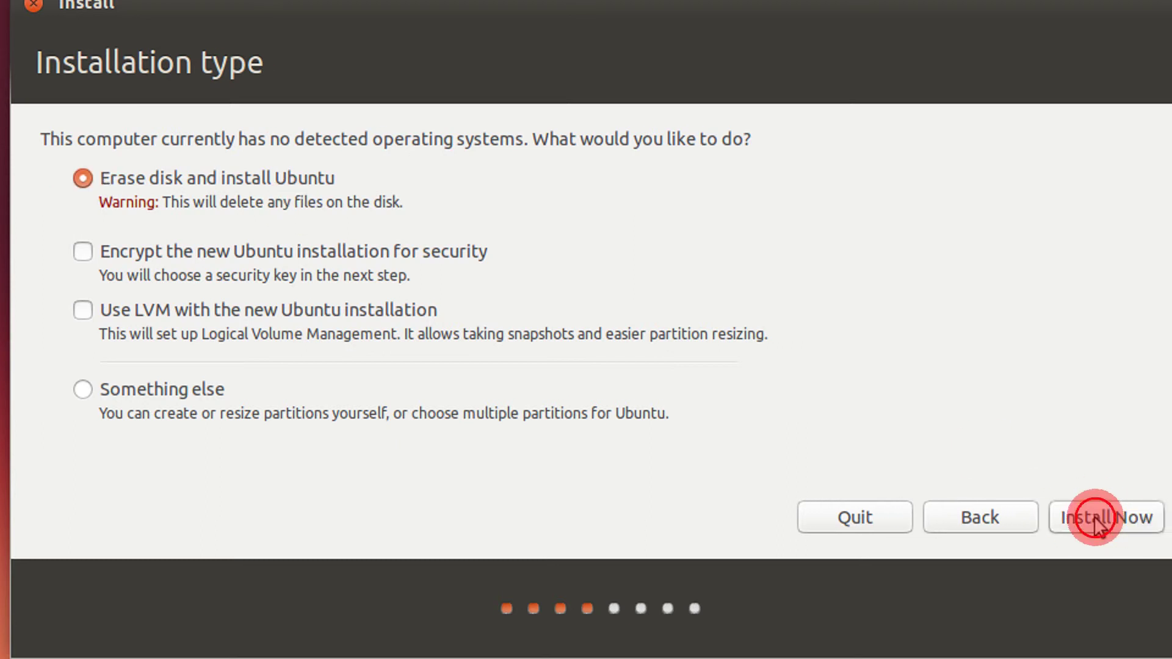
pyautogui.click(1097, 519)
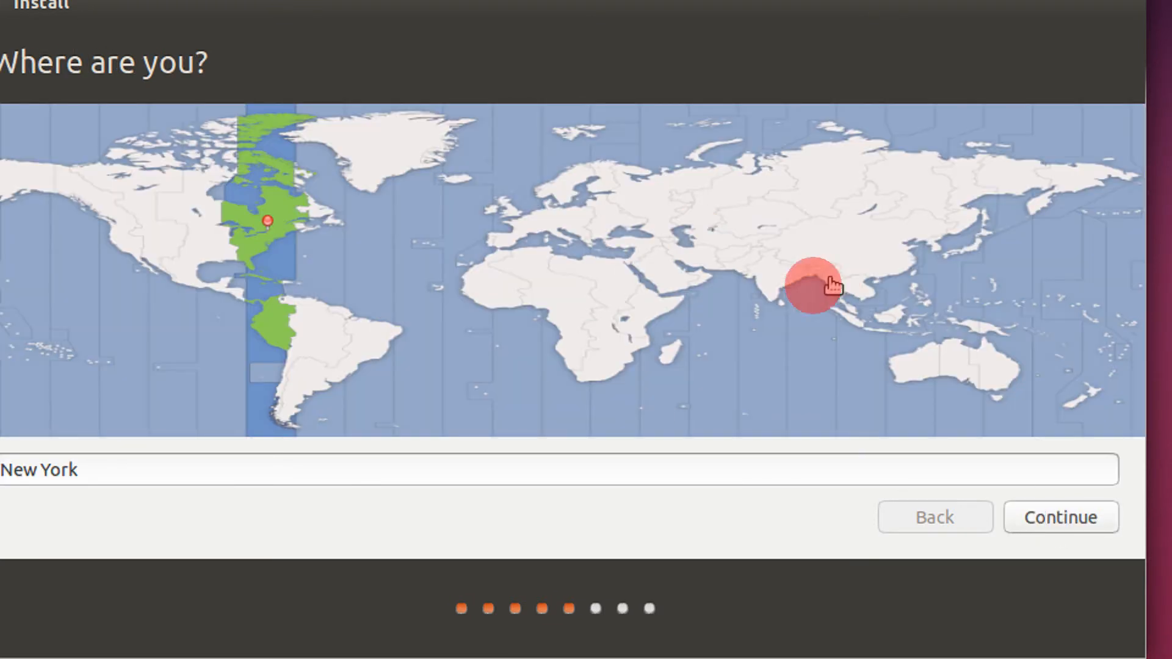
# Set the time zone to Kolkata on the map and accept the English (US) keyboard layout.
pyautogui.click(768, 279)
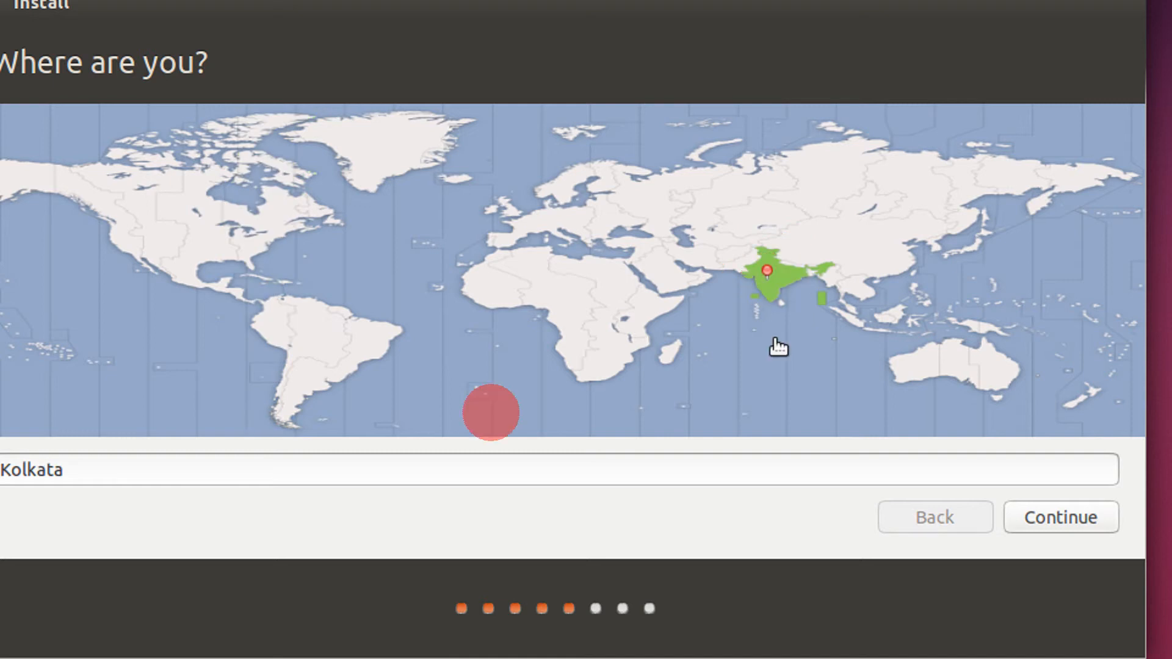
pyautogui.click(1061, 517)
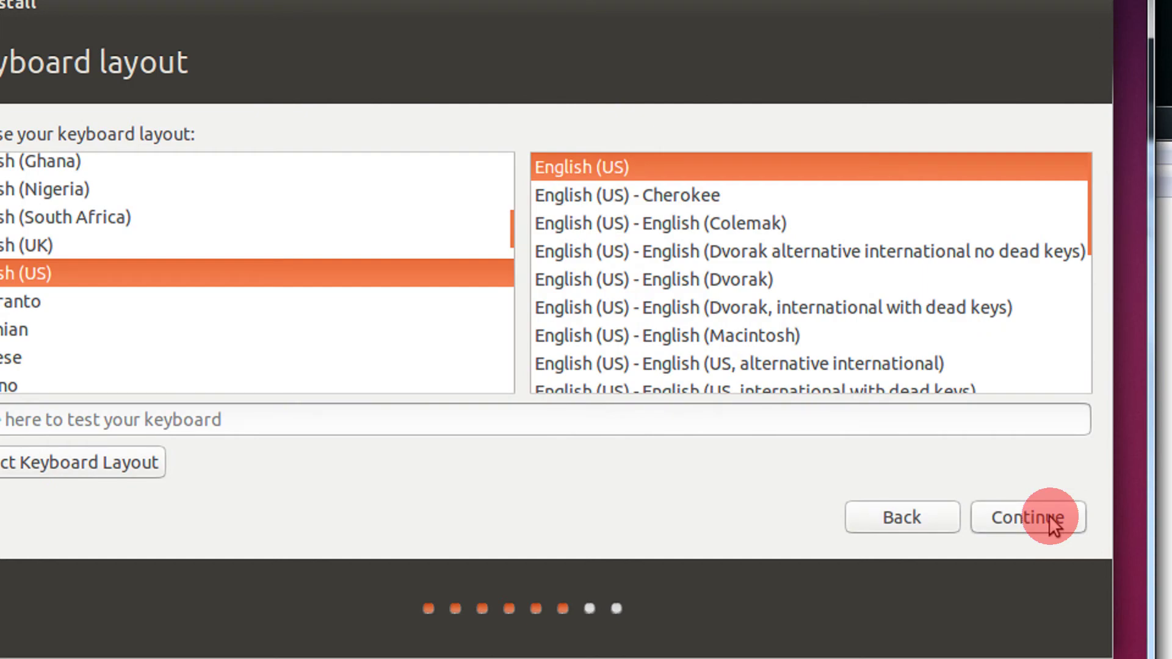
pyautogui.click(1055, 523)
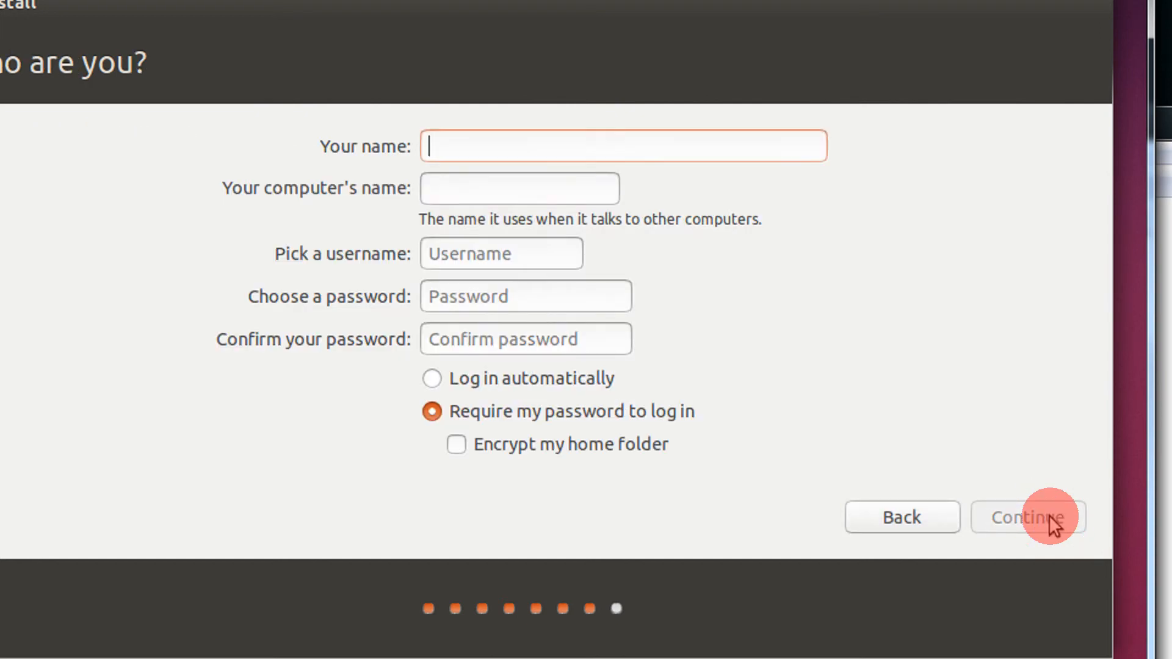
pyautogui.write('ubun')
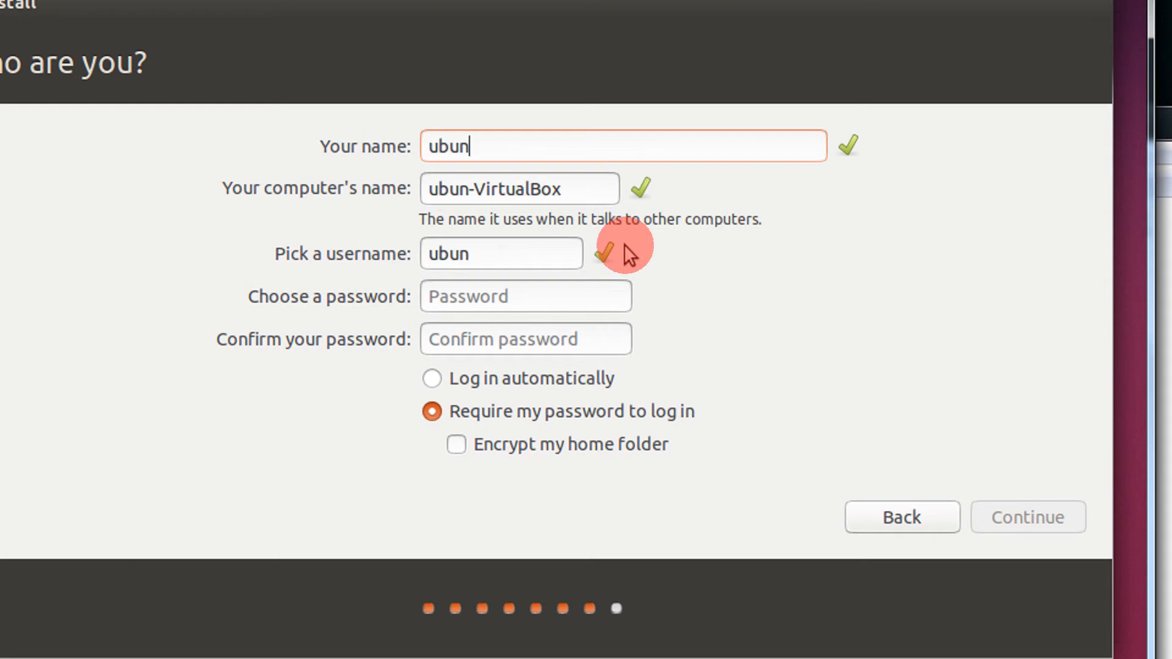
pyautogui.write('tu')
# Fill the ubuntu account's name and both password fields, choose Log in automatically, and continue.
pyautogui.hotkey('ctrl', 'a')
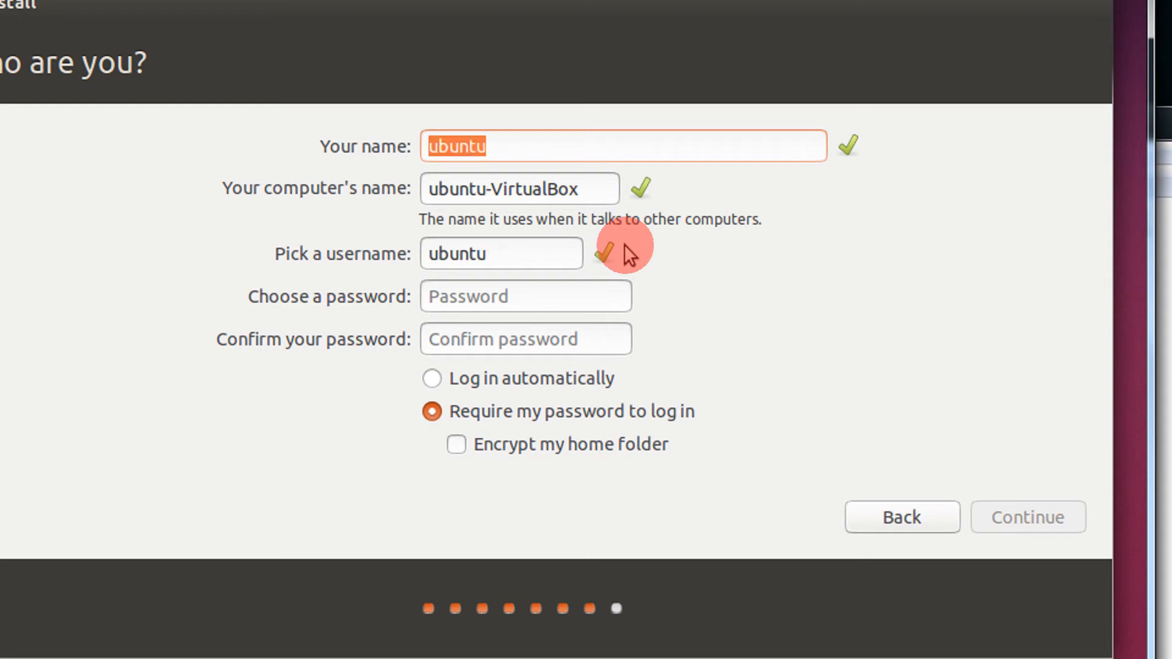
pyautogui.press('Tab')
pyautogui.press('Tab')
pyautogui.write('ubuntu')
pyautogui.press('Tab')
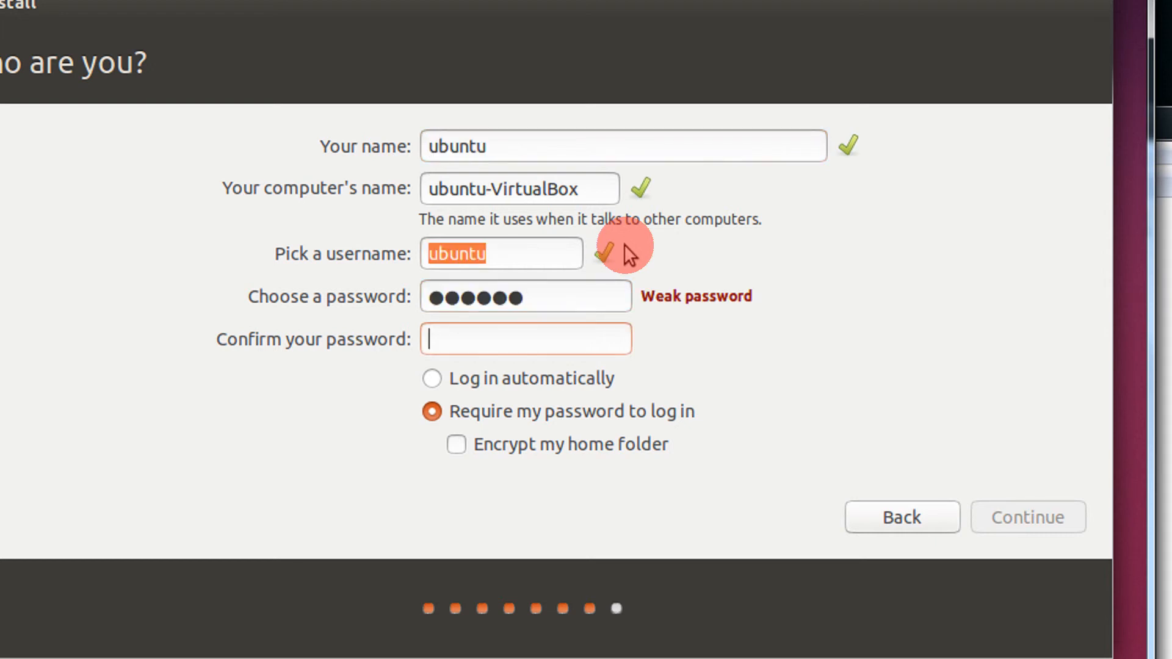
pyautogui.write('ubuntu')
pyautogui.click(578, 386)
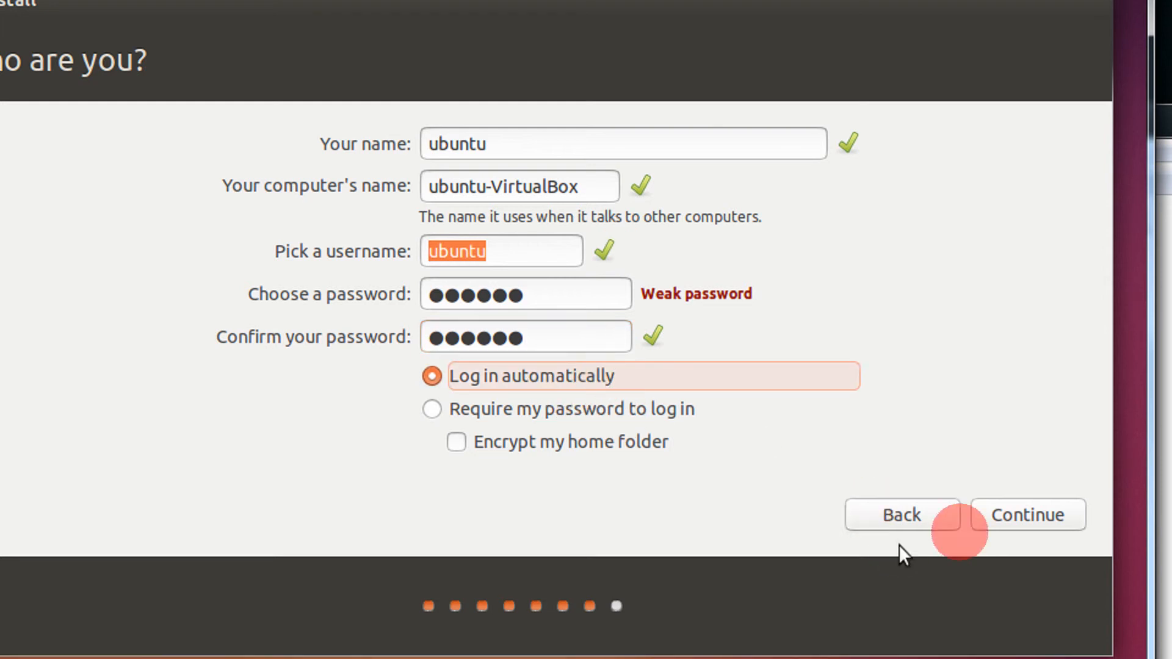
pyautogui.click(1028, 517)
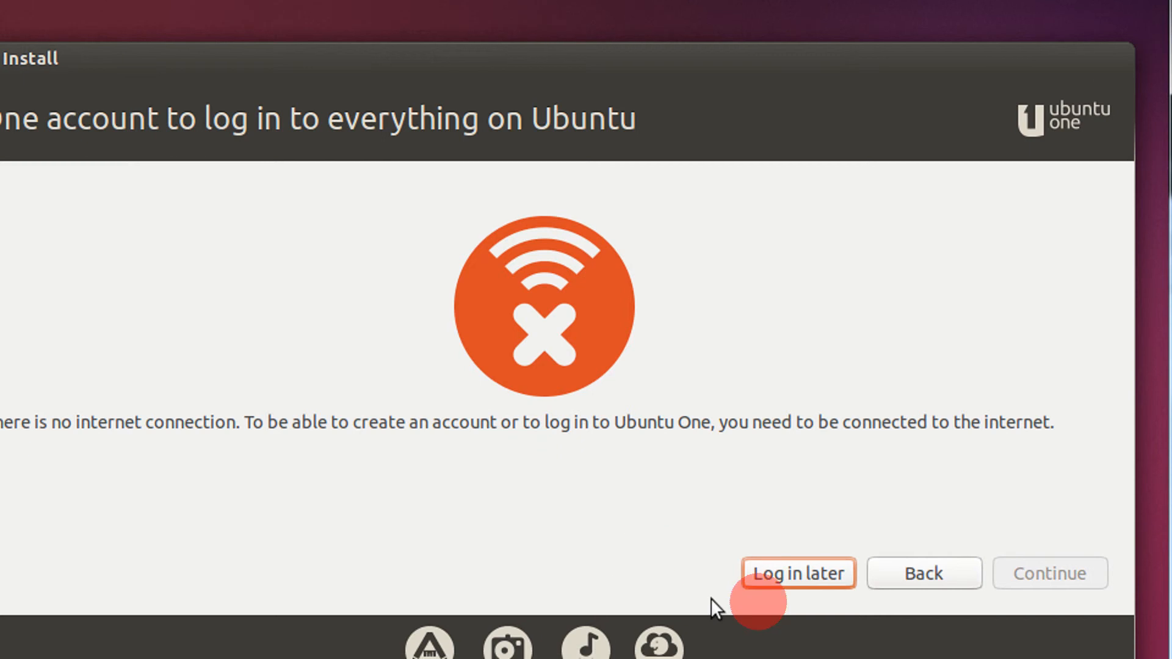
# Choose Log in later on the Ubuntu One page so file copying begins.
pyautogui.click(786, 564)
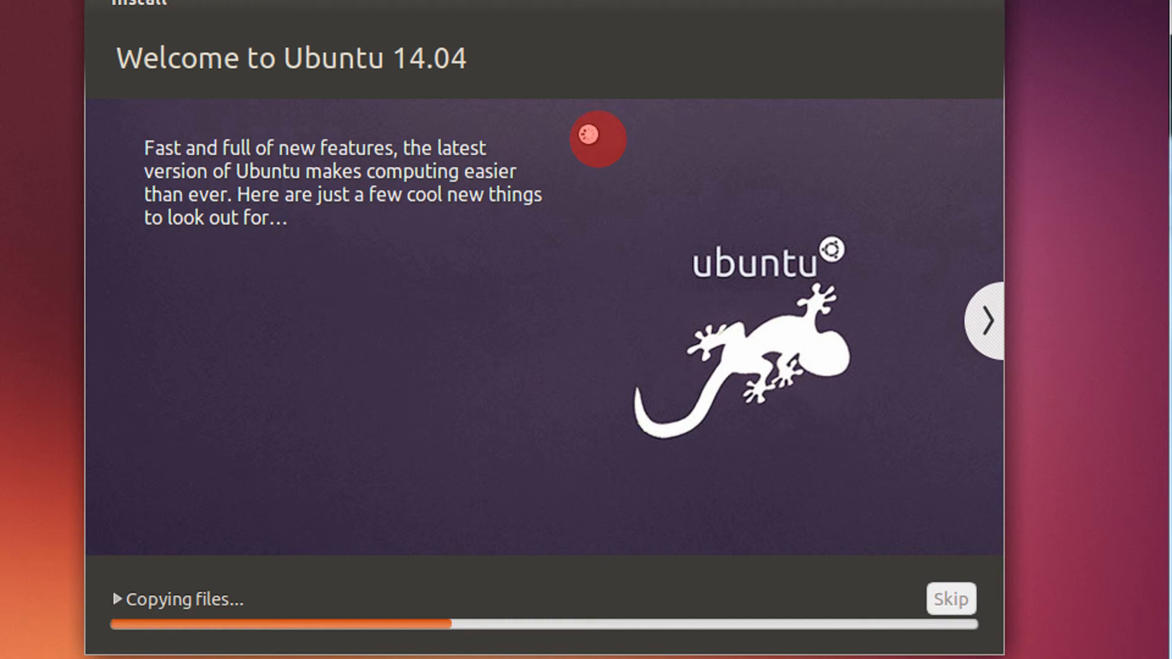
# Advance the Welcome to Ubuntu 14.04 slideshow page by page to the Any questions? slide.
pyautogui.click(975, 325)
pyautogui.click(975, 332)
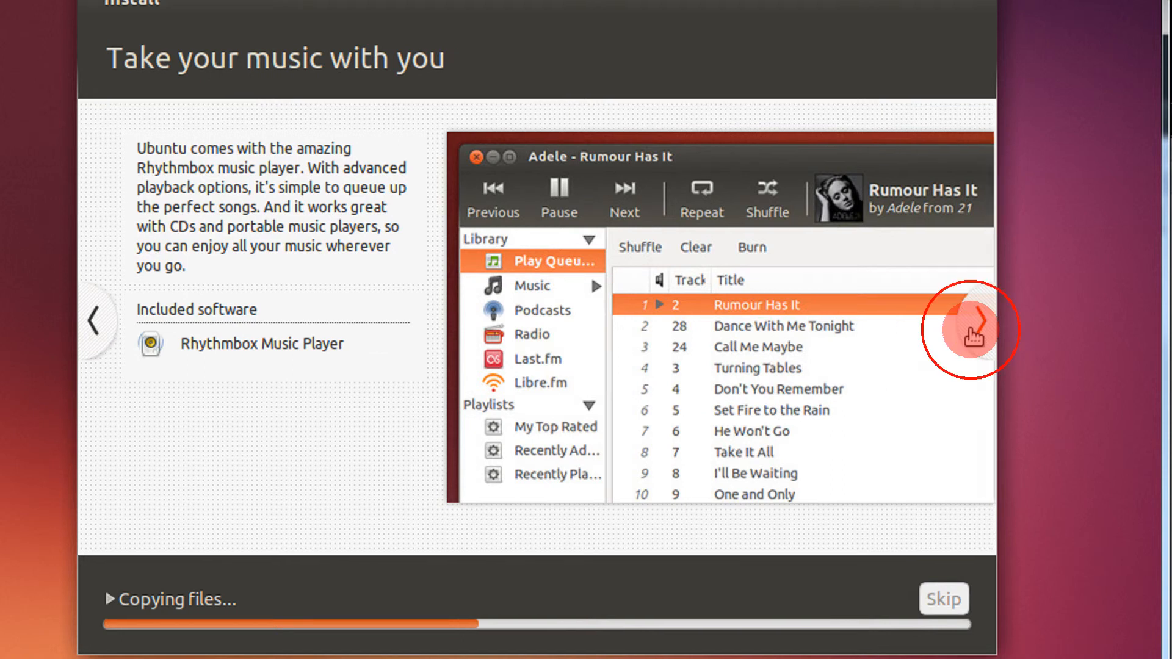
pyautogui.click(973, 331)
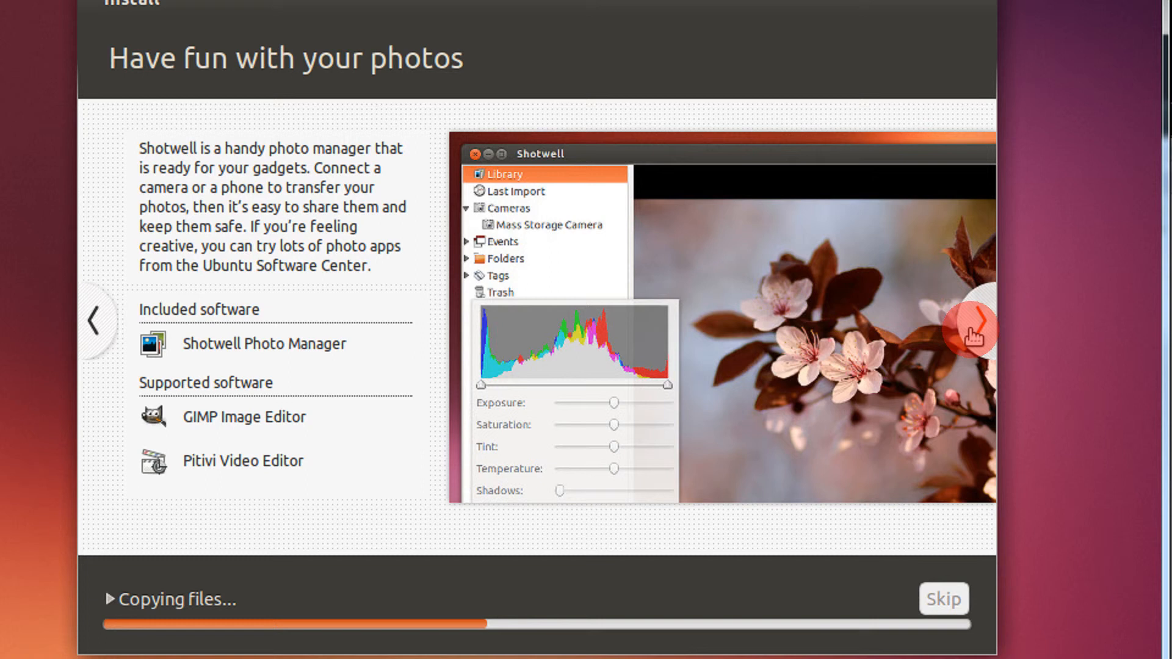
pyautogui.click(973, 332)
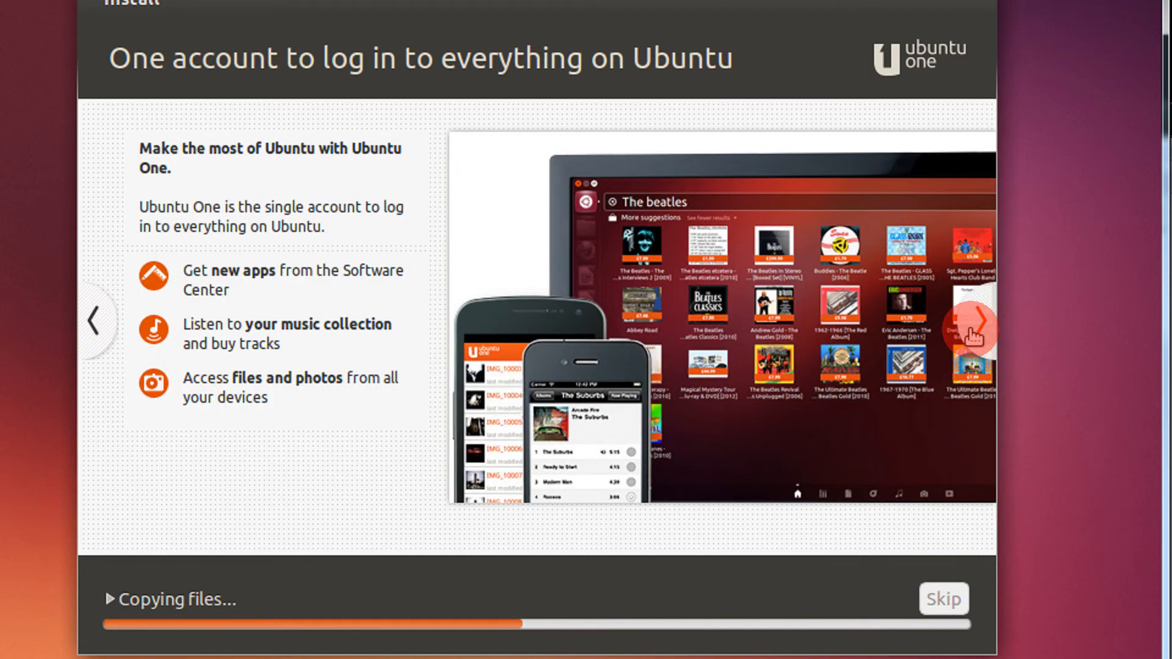
pyautogui.click(974, 332)
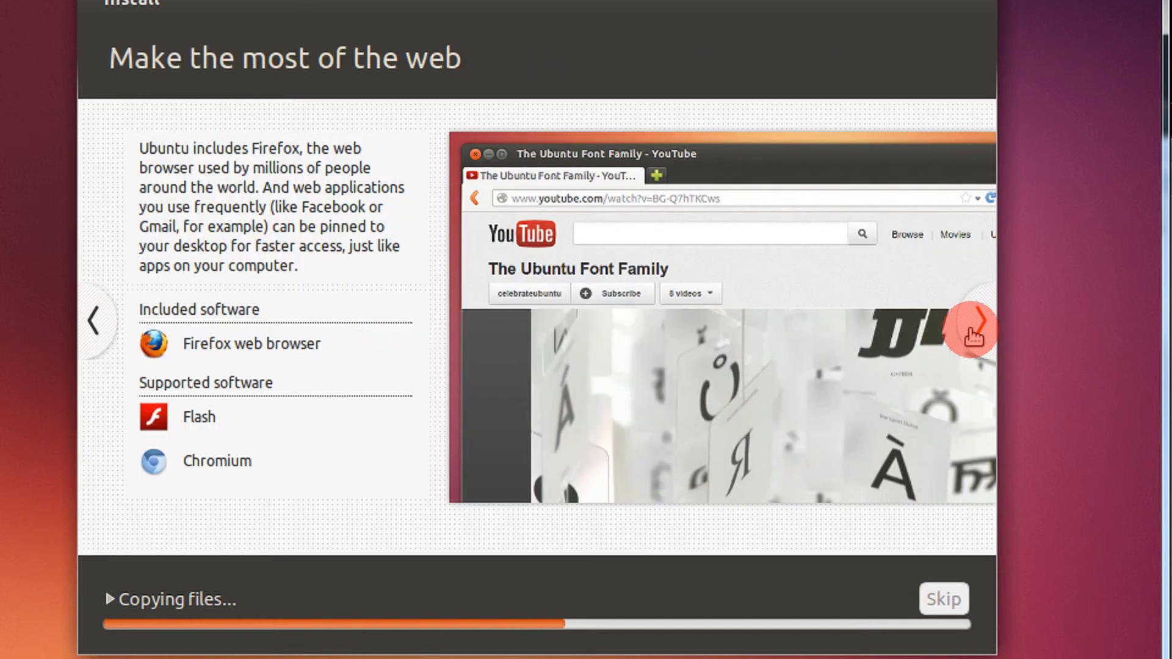
pyautogui.click(978, 321)
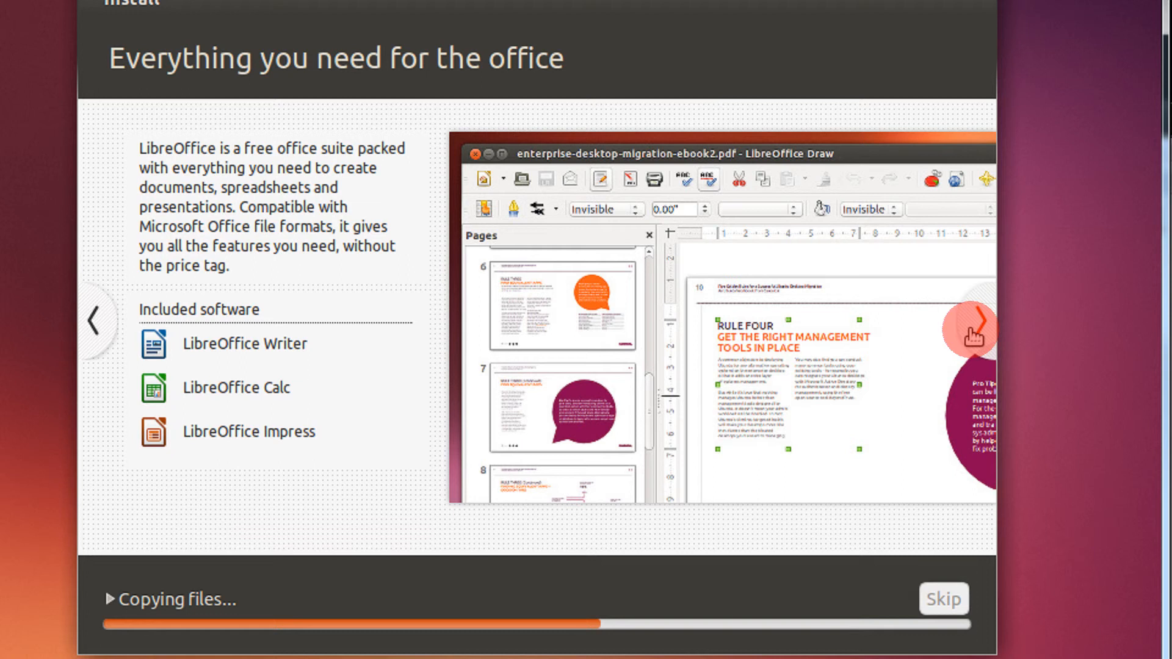
pyautogui.click(973, 334)
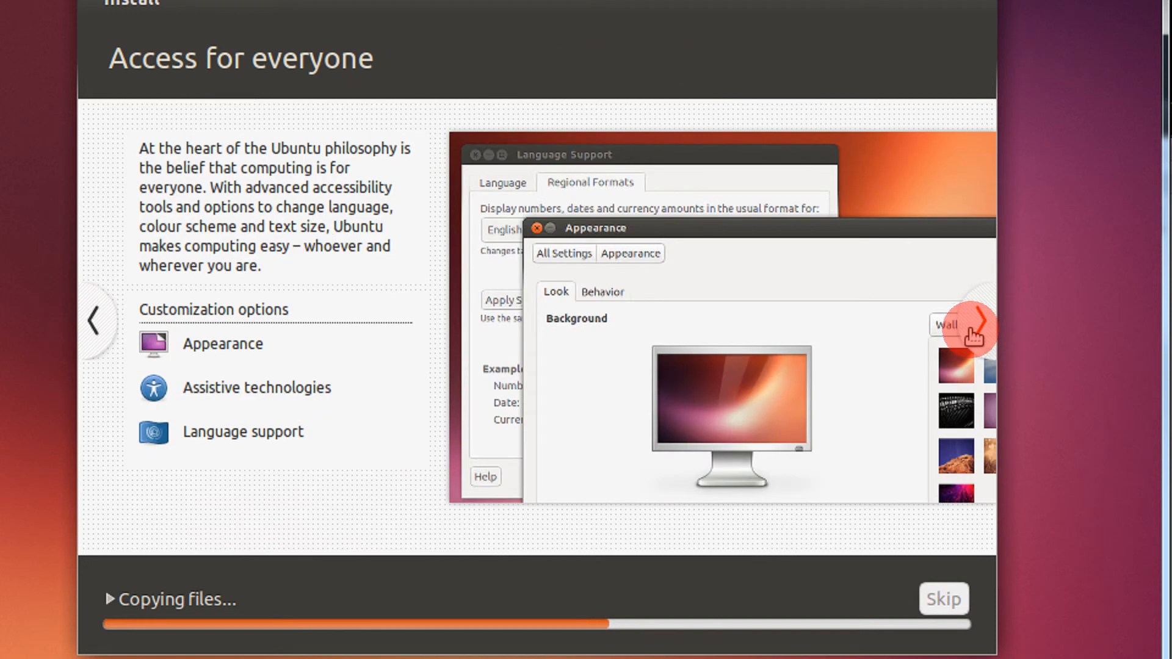
pyautogui.click(973, 330)
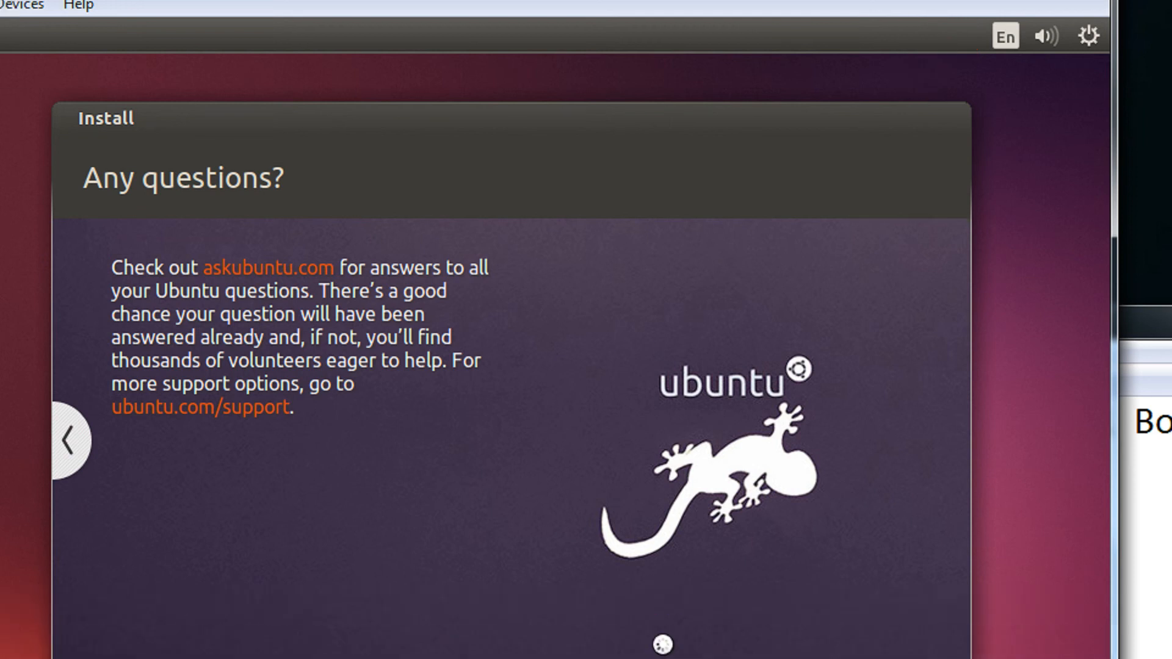
# Wait through the file copy until the Installation Complete prompt appears.
pyautogui.click(685, 574)
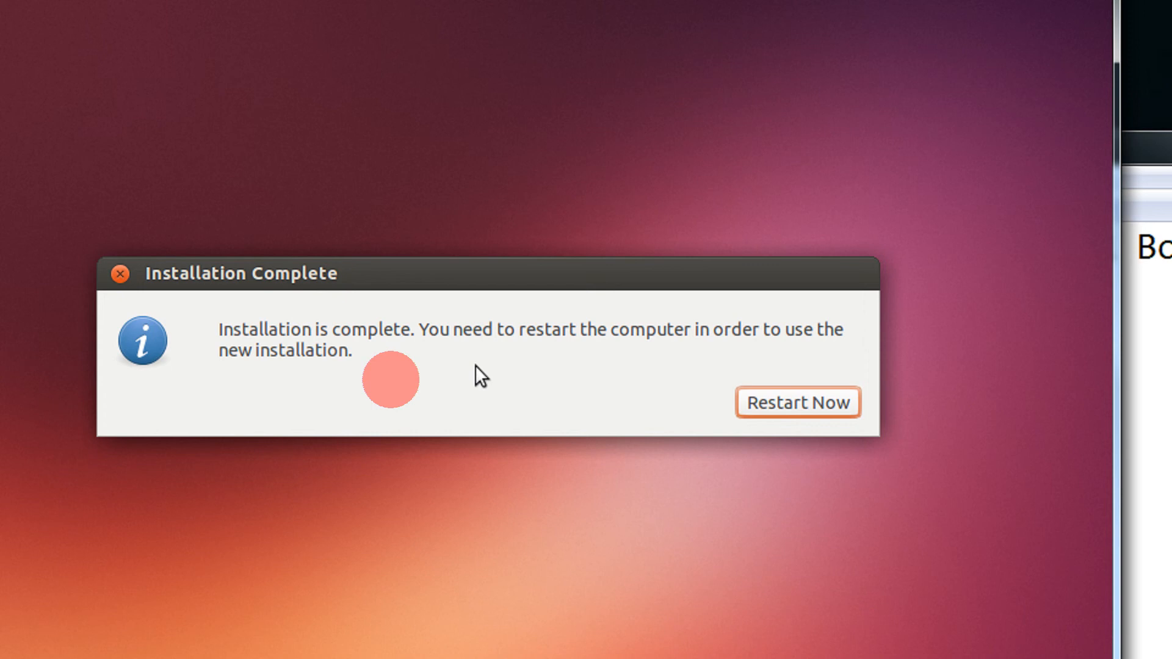
# Restart the machine from the Installation Complete dialog to use the new installation.
pyautogui.click(787, 406)
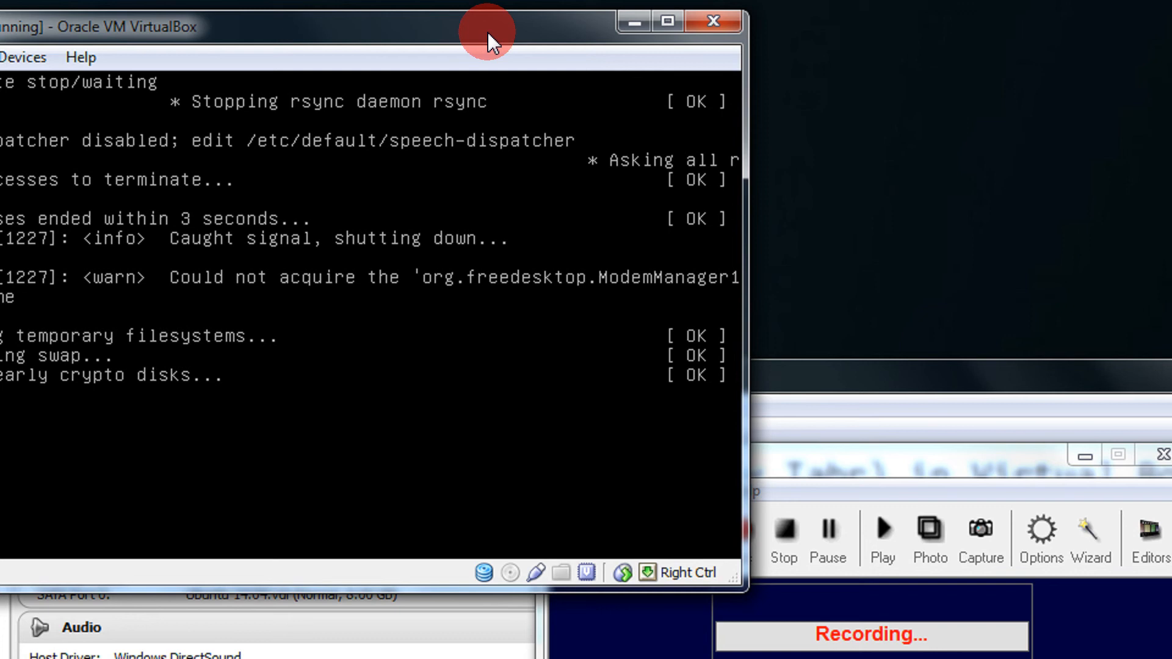
# Reposition the stalled VM window lower and to the right on the host desktop.
pyautogui.moveTo(378, 28); pyautogui.dragTo(565, 169)
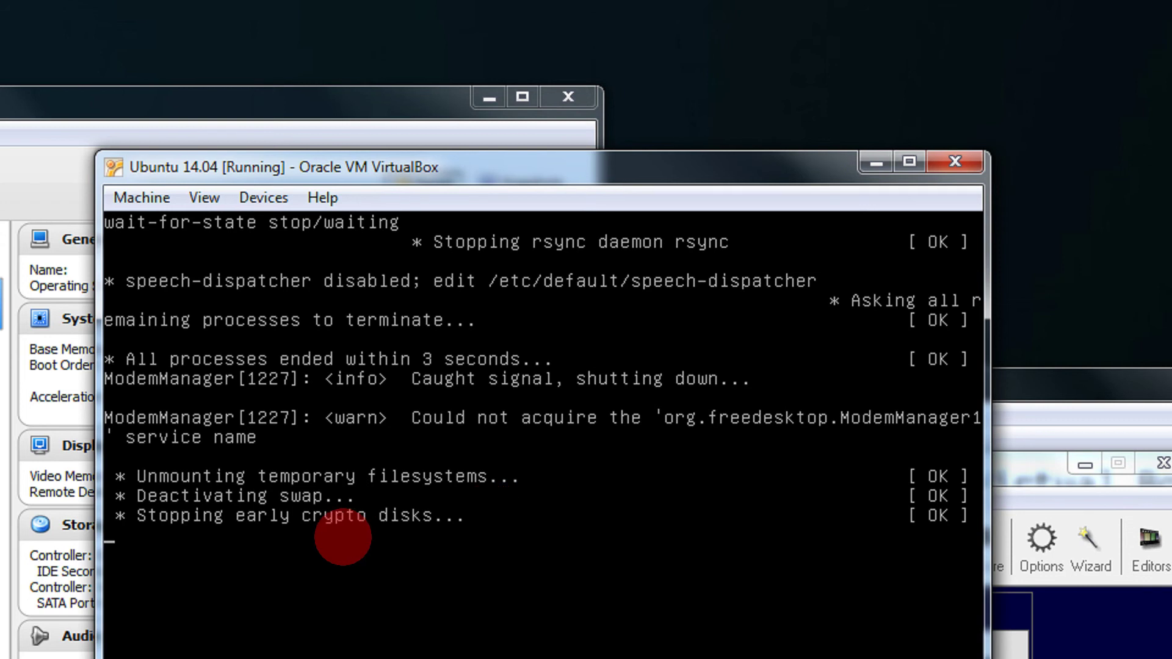
pyautogui.click(342, 540)
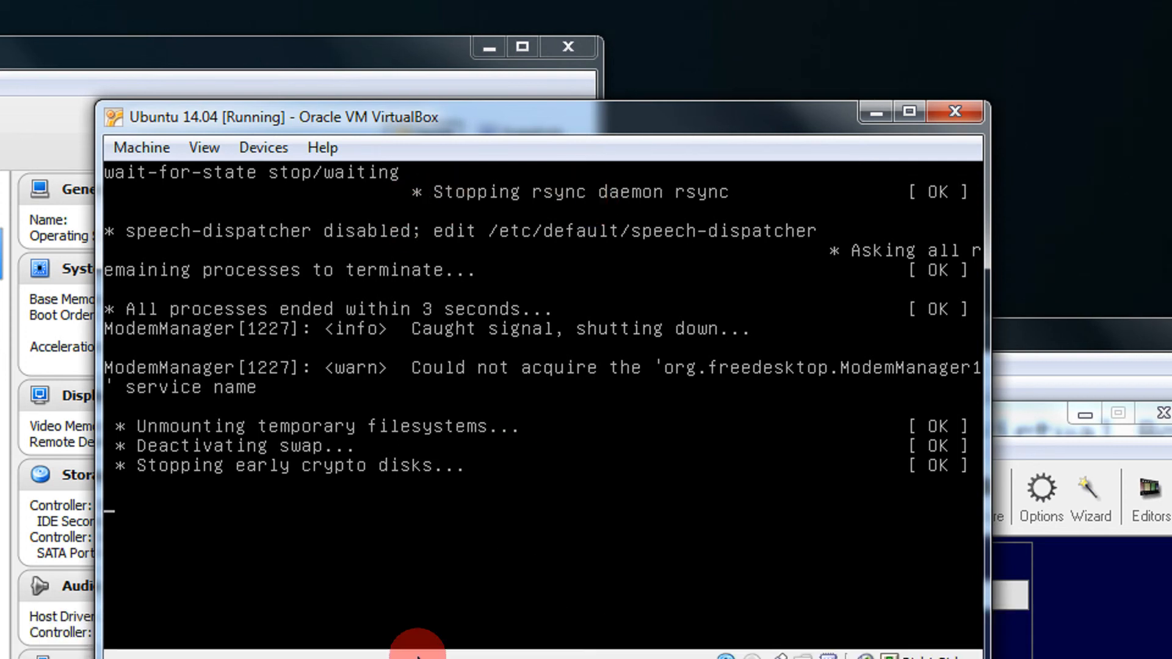
pyautogui.moveTo(441, 57)
pyautogui.mouseDown()
pyautogui.moveTo(416, 209)
pyautogui.moveTo(330, 357)
pyautogui.mouseUp()
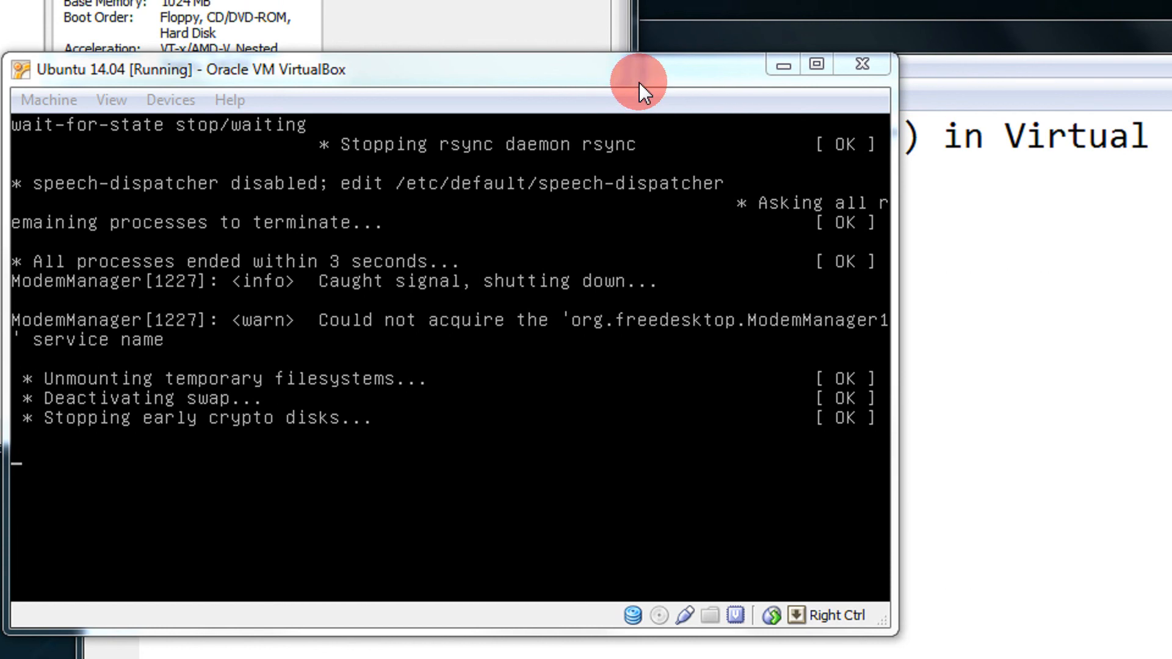
pyautogui.moveTo(655, 96); pyautogui.dragTo(719, 95)
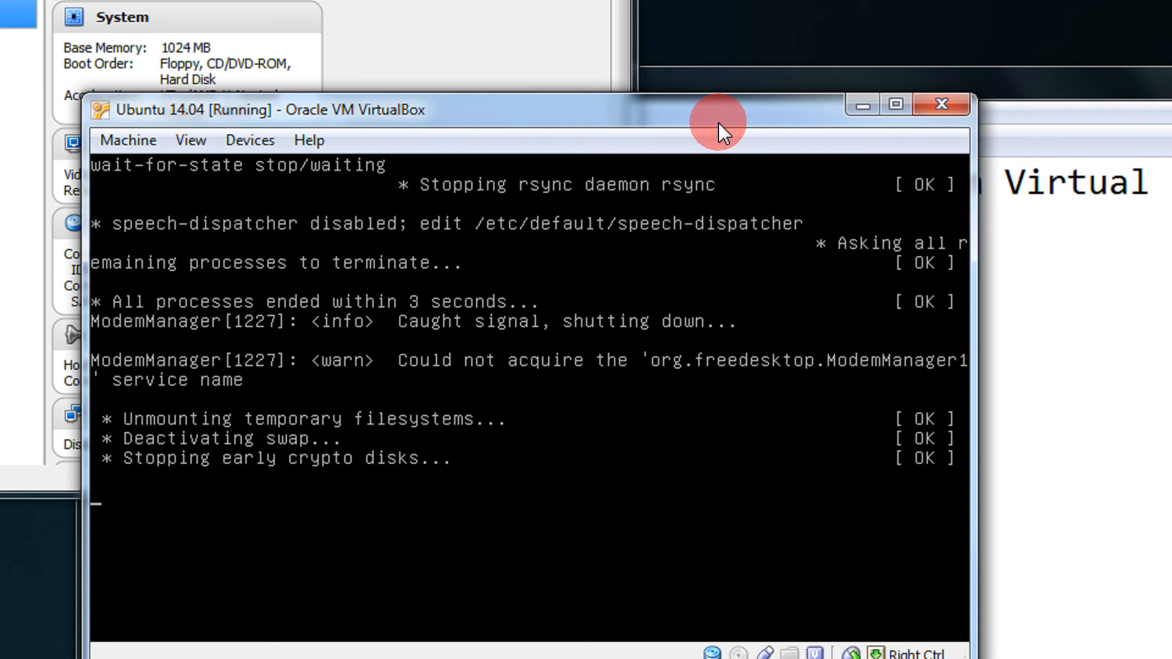
# Capture input into the VM console and bring up the Machine menu.
pyautogui.click(739, 293)
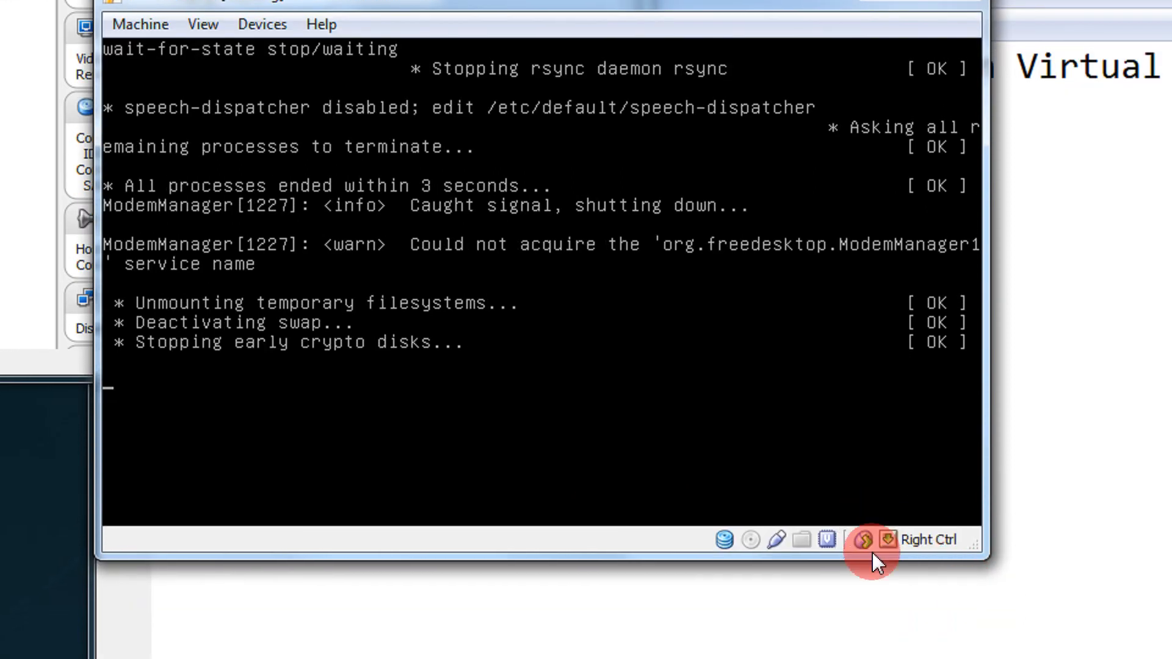
pyautogui.click(880, 537)
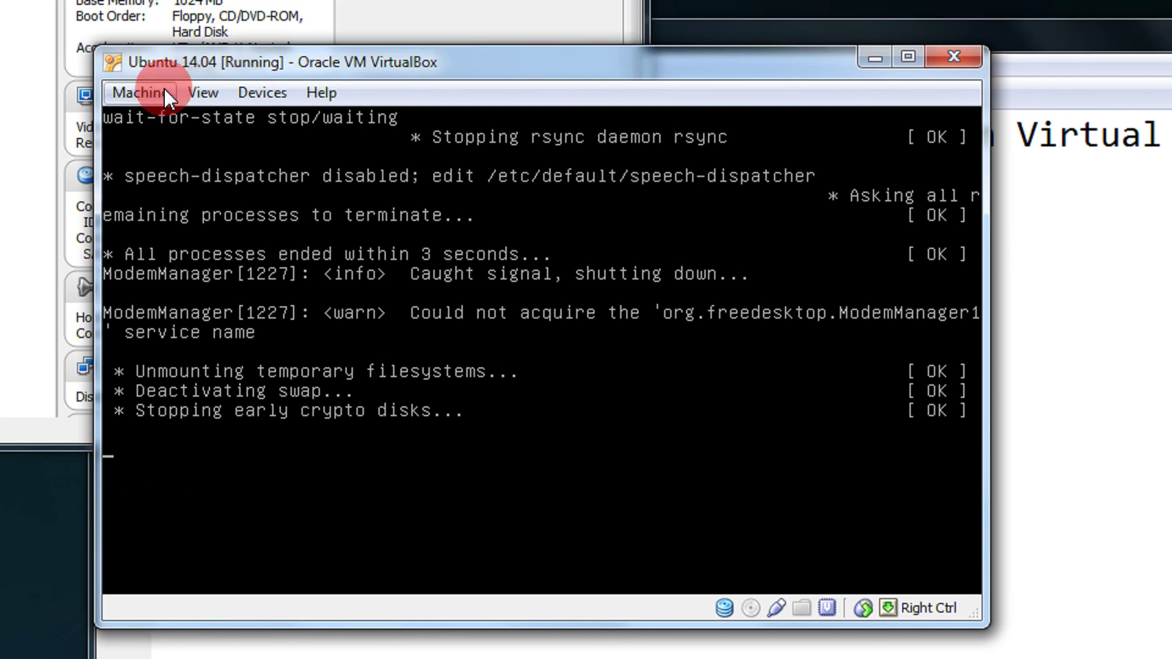
pyautogui.click(164, 89)
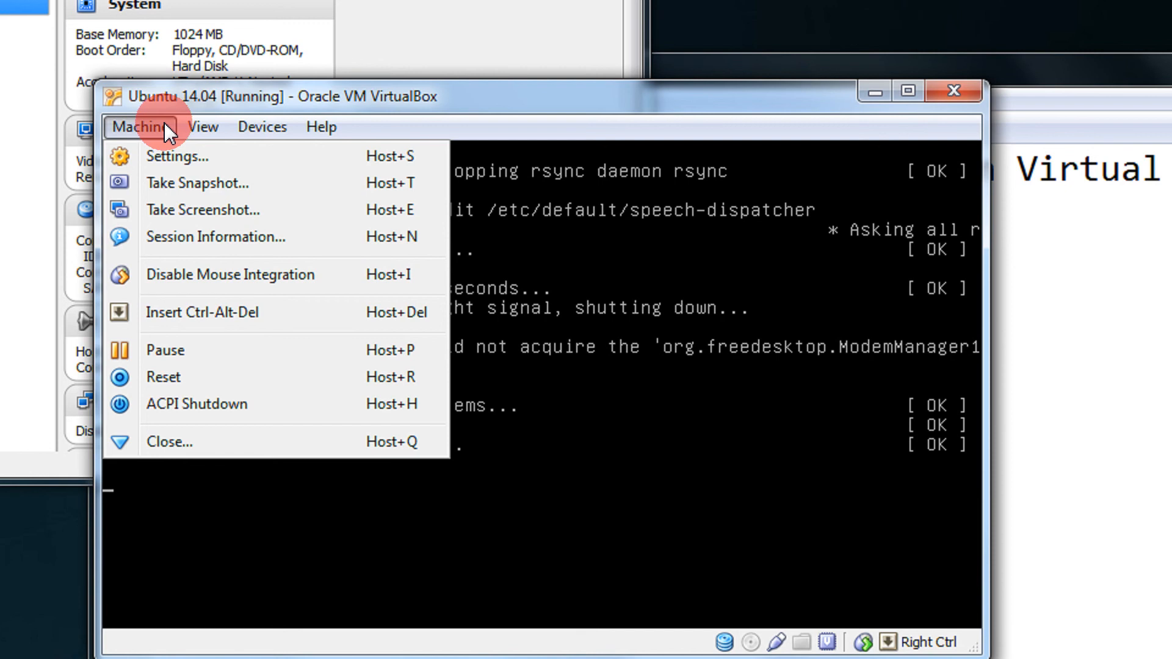
pyautogui.click(164, 122)
pyautogui.click(164, 122)
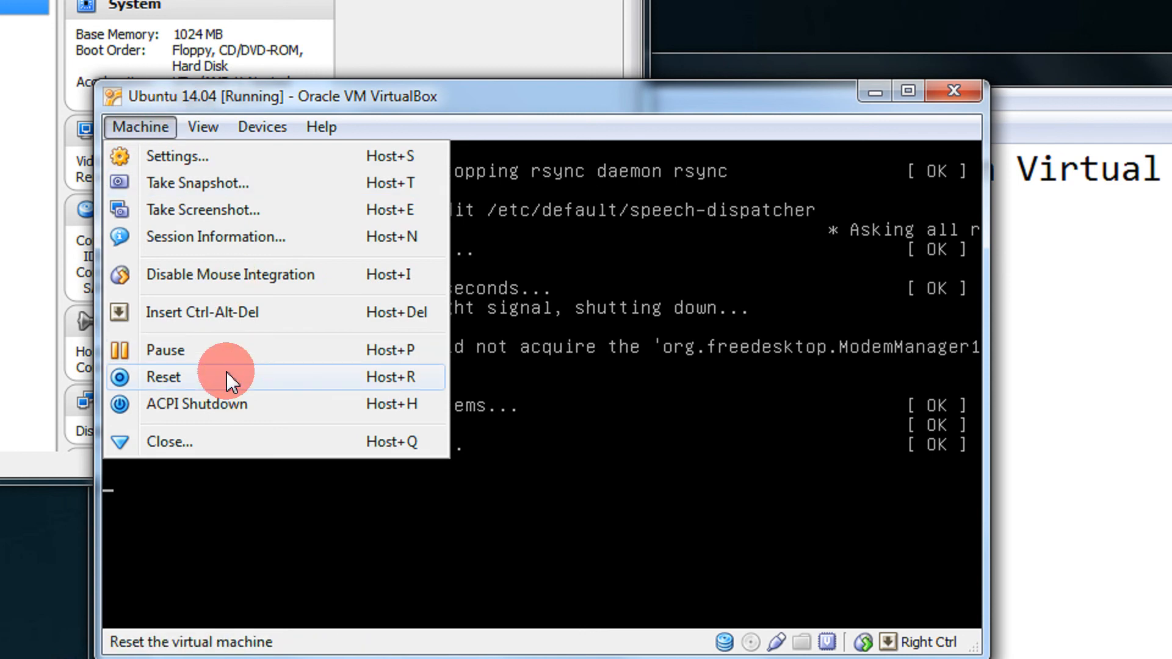
pyautogui.click(226, 437)
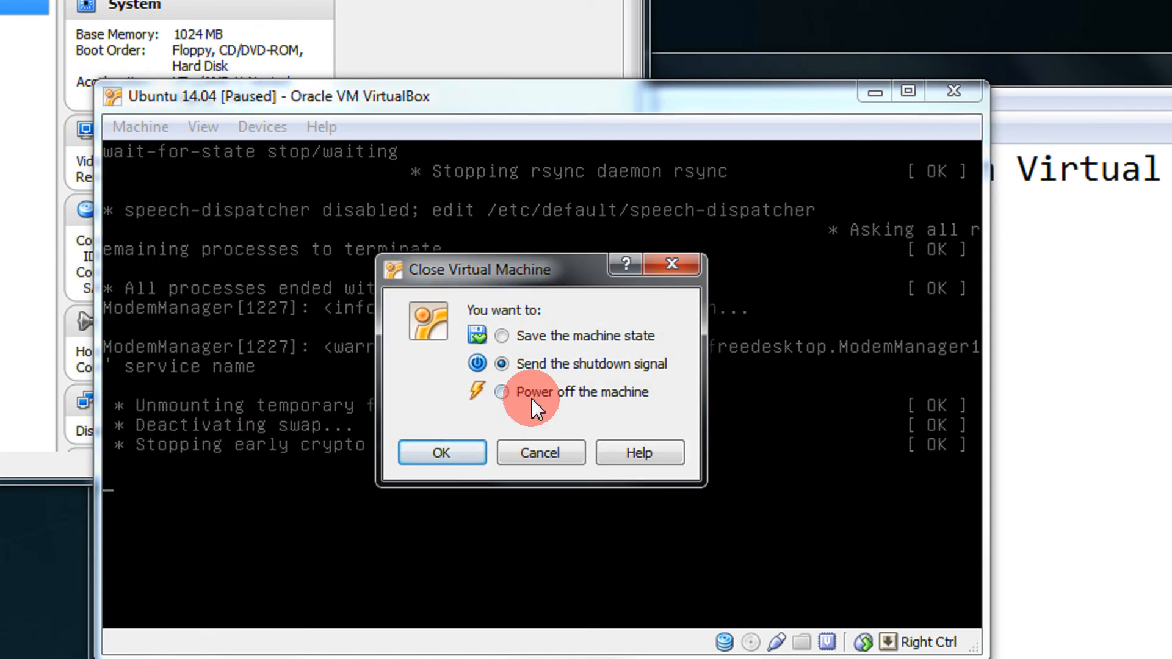
pyautogui.click(532, 363)
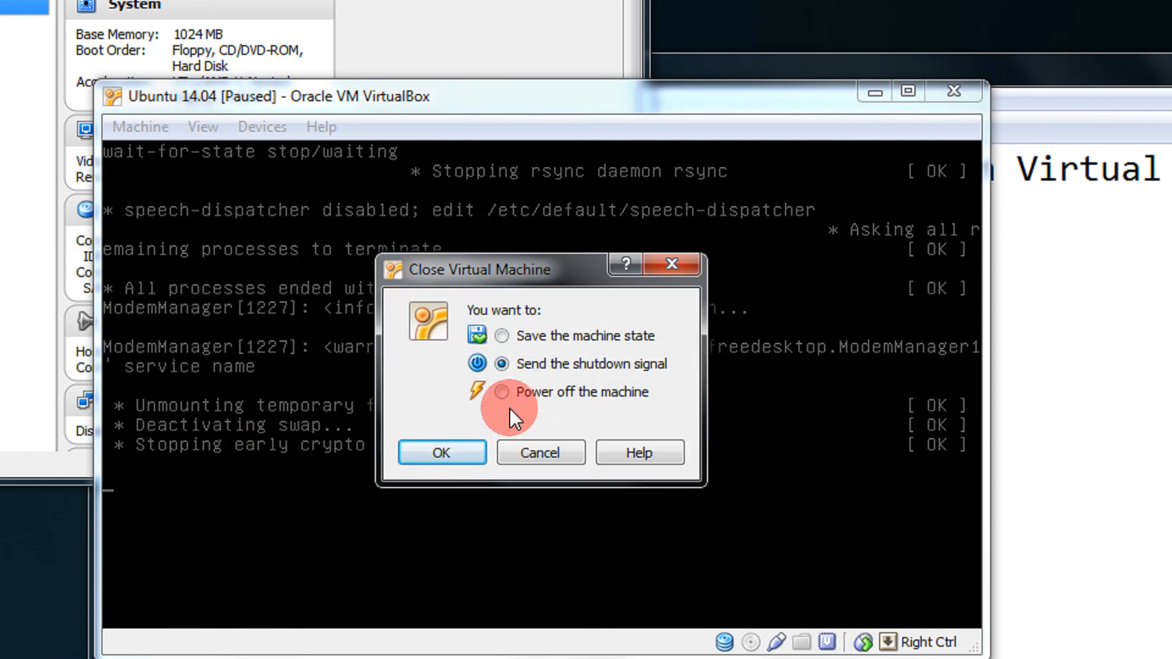
pyautogui.click(442, 453)
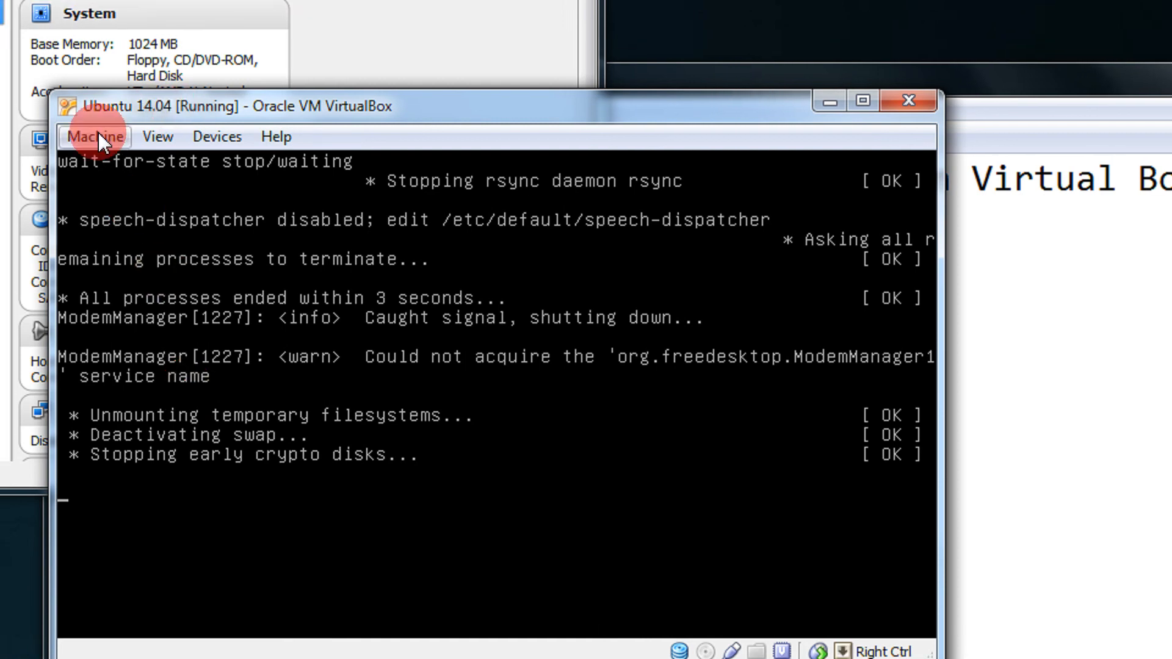
# Reset the virtual machine via Machine > Reset and confirm, booting the installed Ubuntu.
pyautogui.click(96, 139)
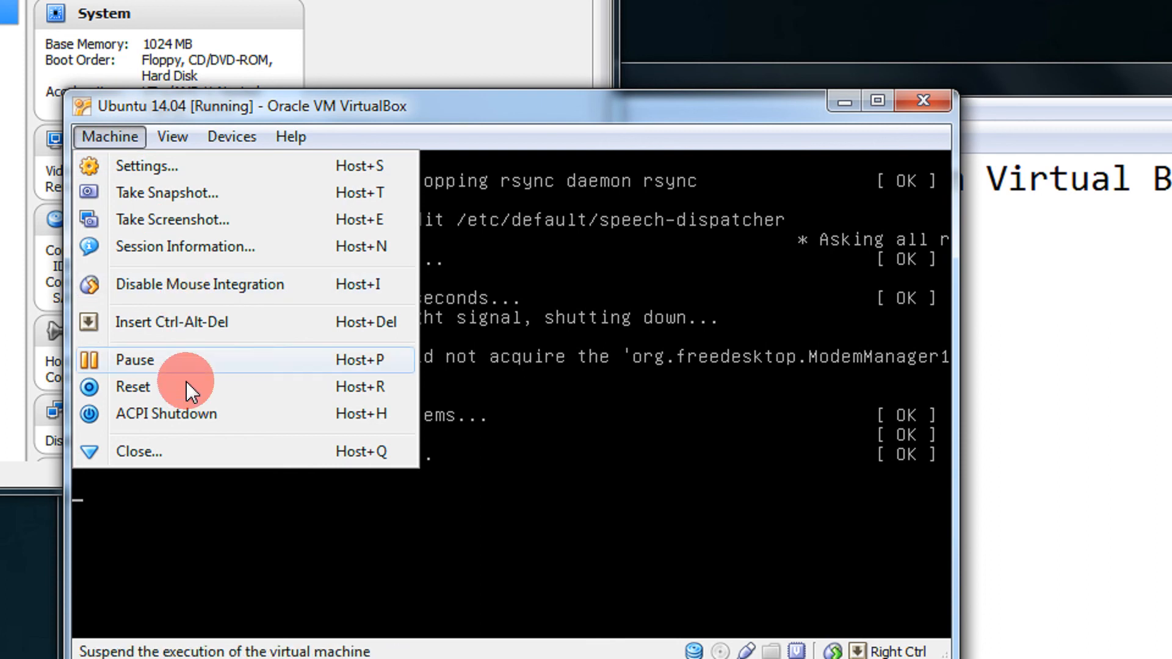
pyautogui.click(186, 385)
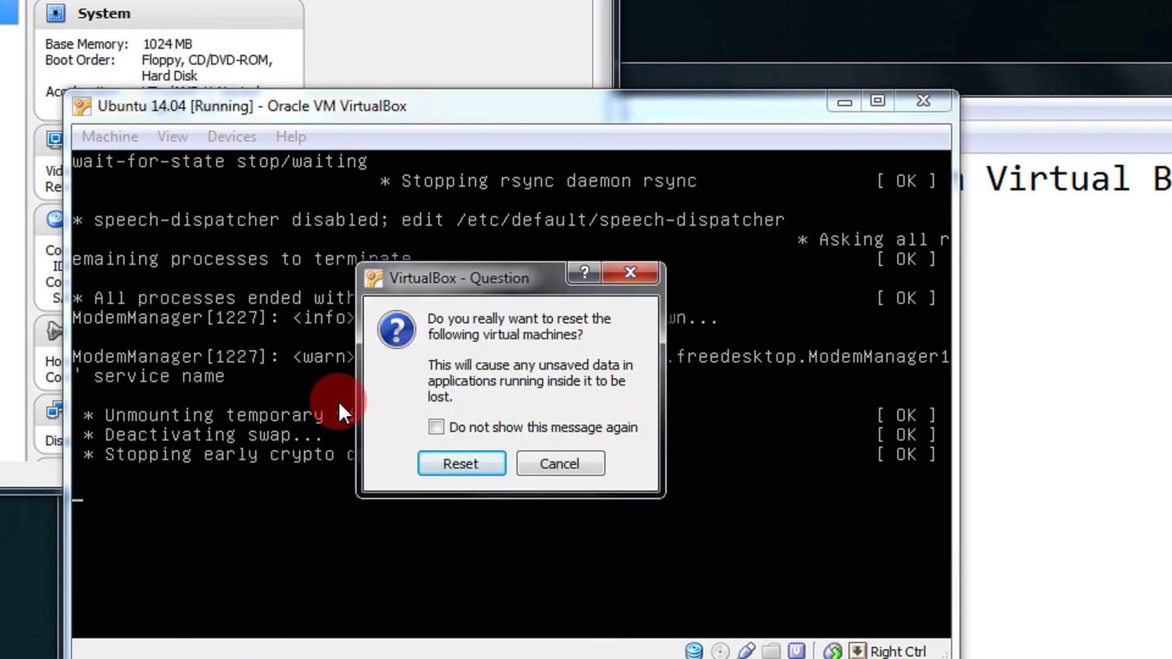
pyautogui.click(450, 463)
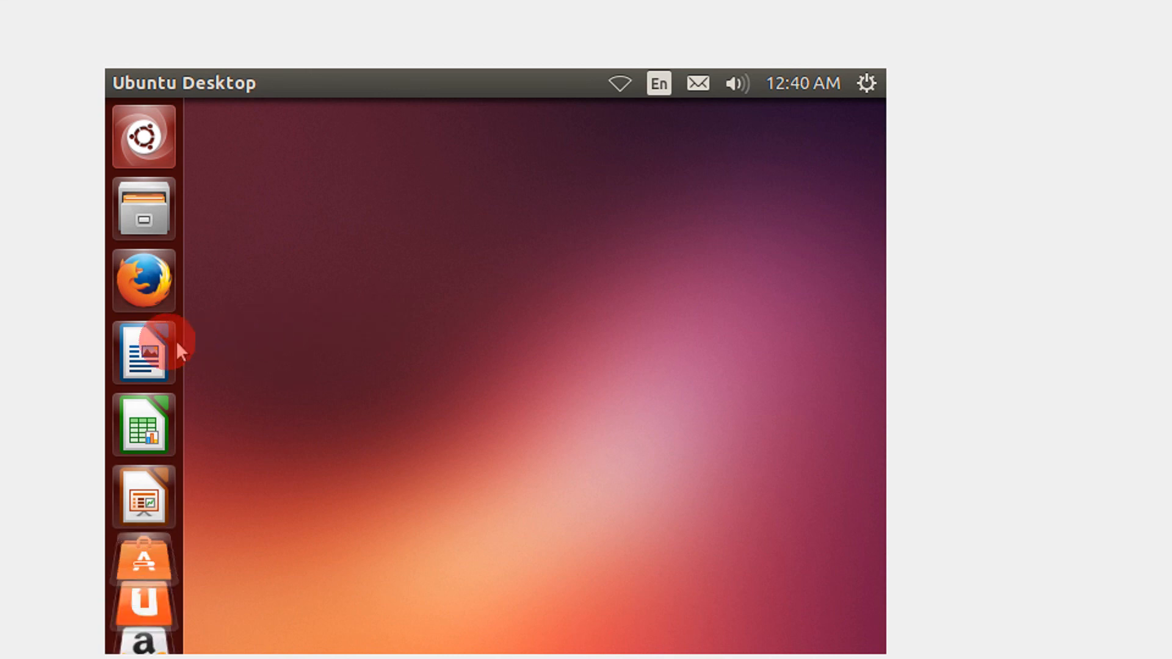
# Launch LibreOffice Writer from the launcher and position its blank Untitled 1 document in view.
pyautogui.click(145, 351)
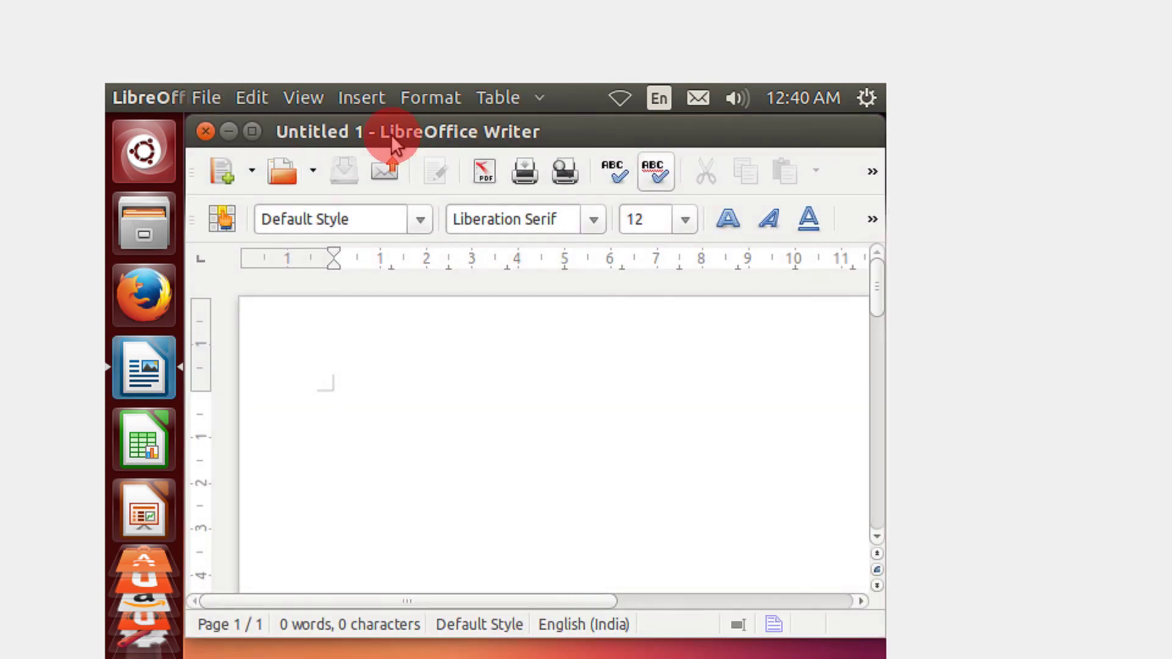
pyautogui.moveTo(395, 138); pyautogui.dragTo(435, 334)
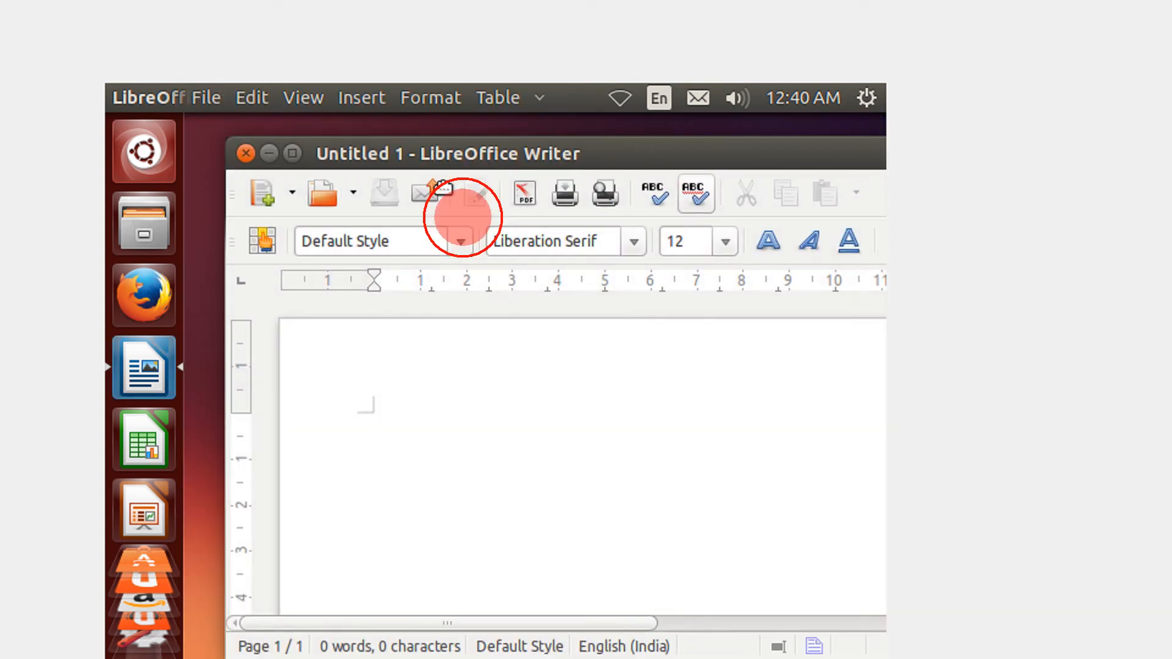
pyautogui.click(490, 553)
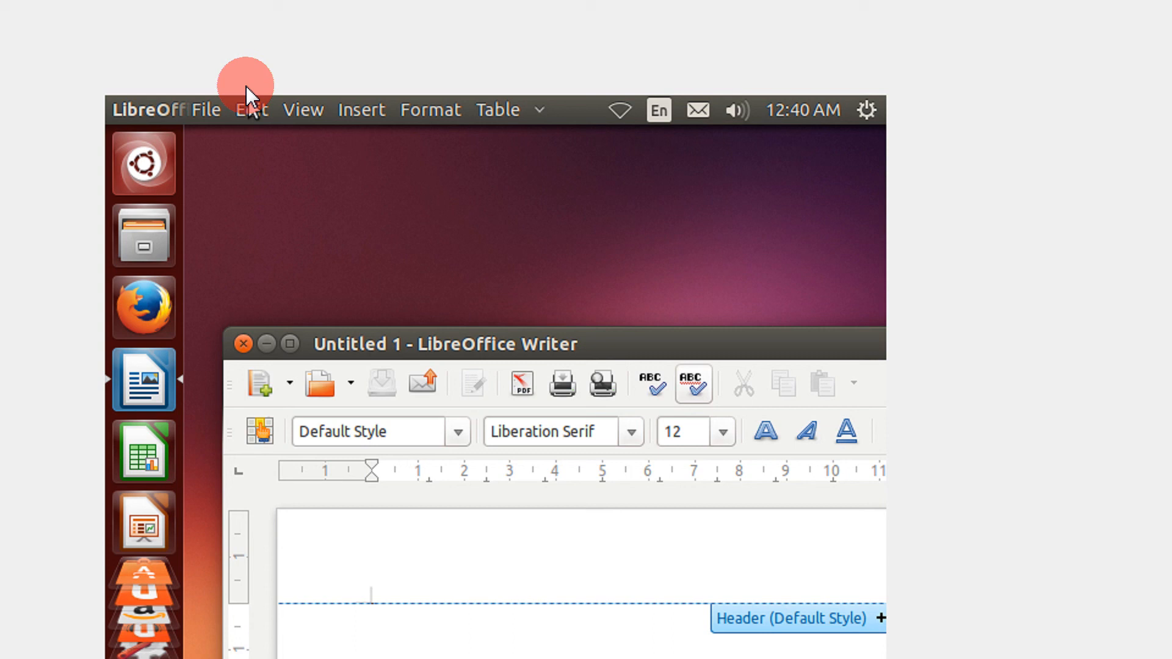
pyautogui.moveTo(706, 354)
pyautogui.mouseDown()
pyautogui.moveTo(669, 236)
pyautogui.moveTo(701, 236)
pyautogui.mouseUp()
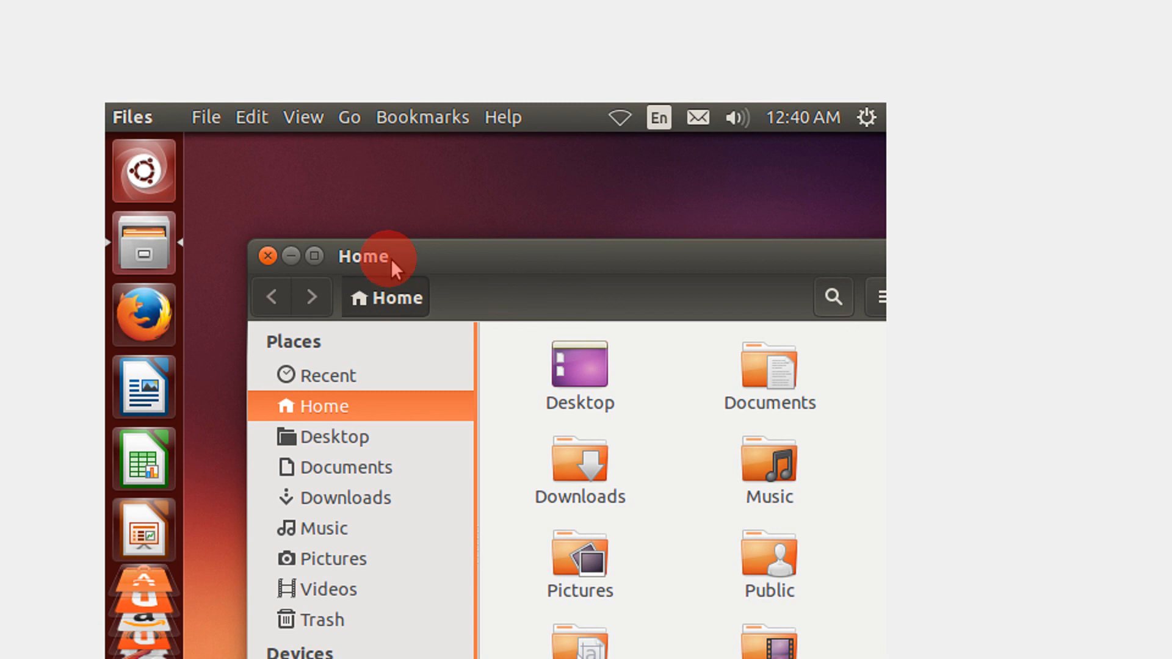
# Browse the Files View menu without choosing anything, then dismiss the Information available notice.
pyautogui.click(224, 122)
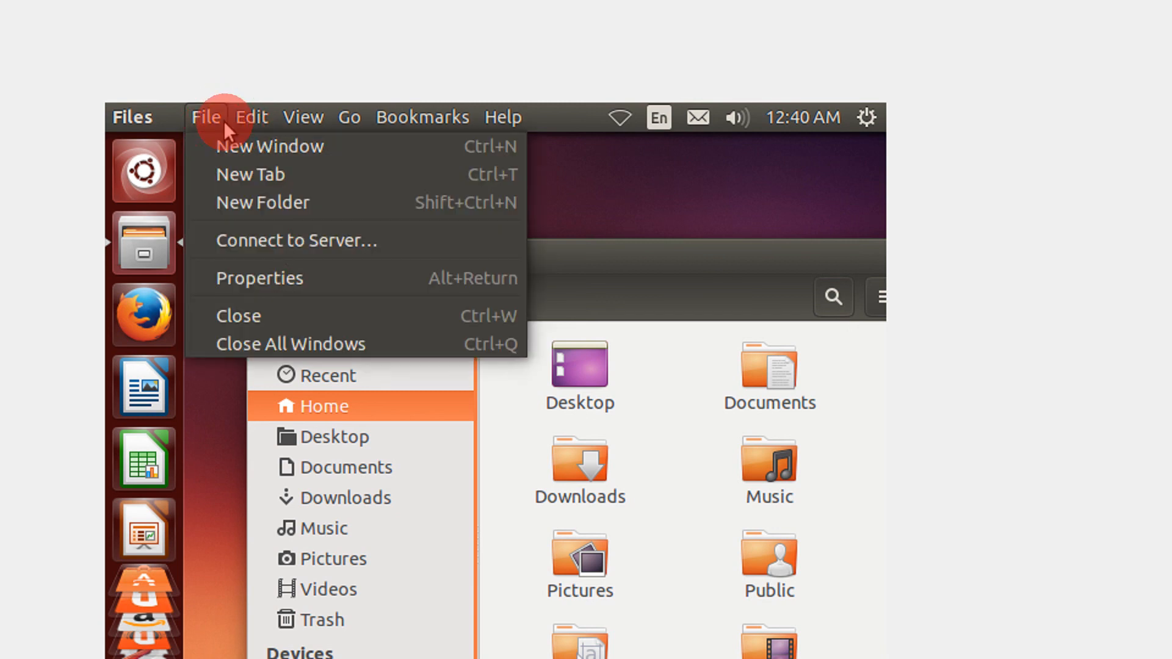
pyautogui.moveTo(303, 118)
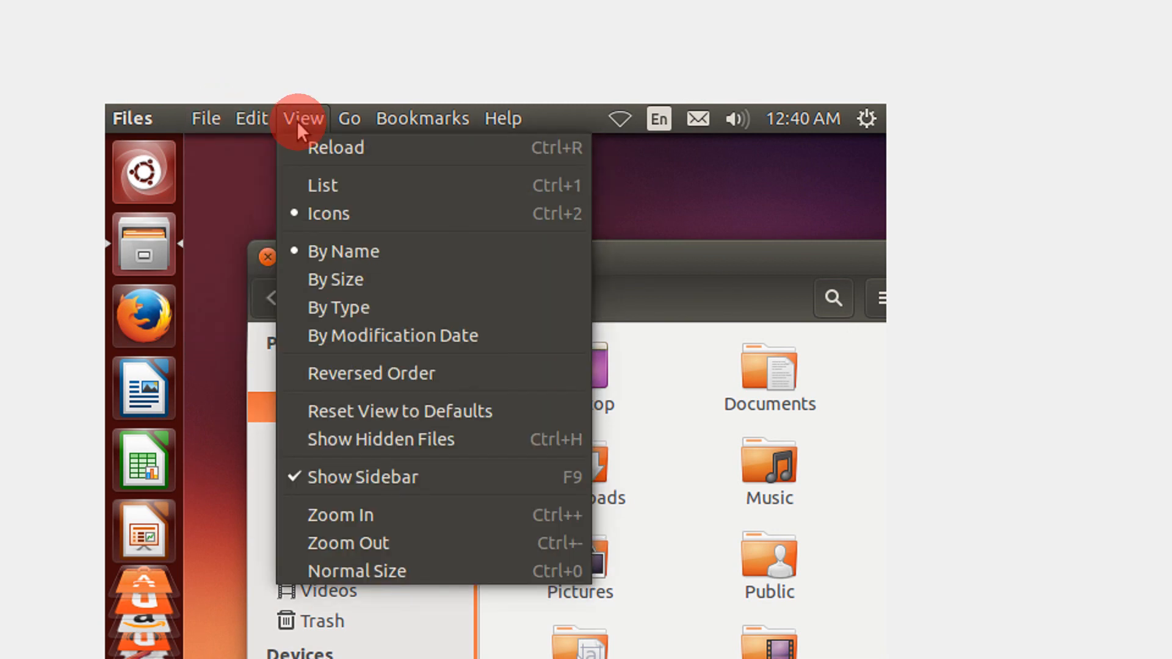
pyautogui.click(298, 121)
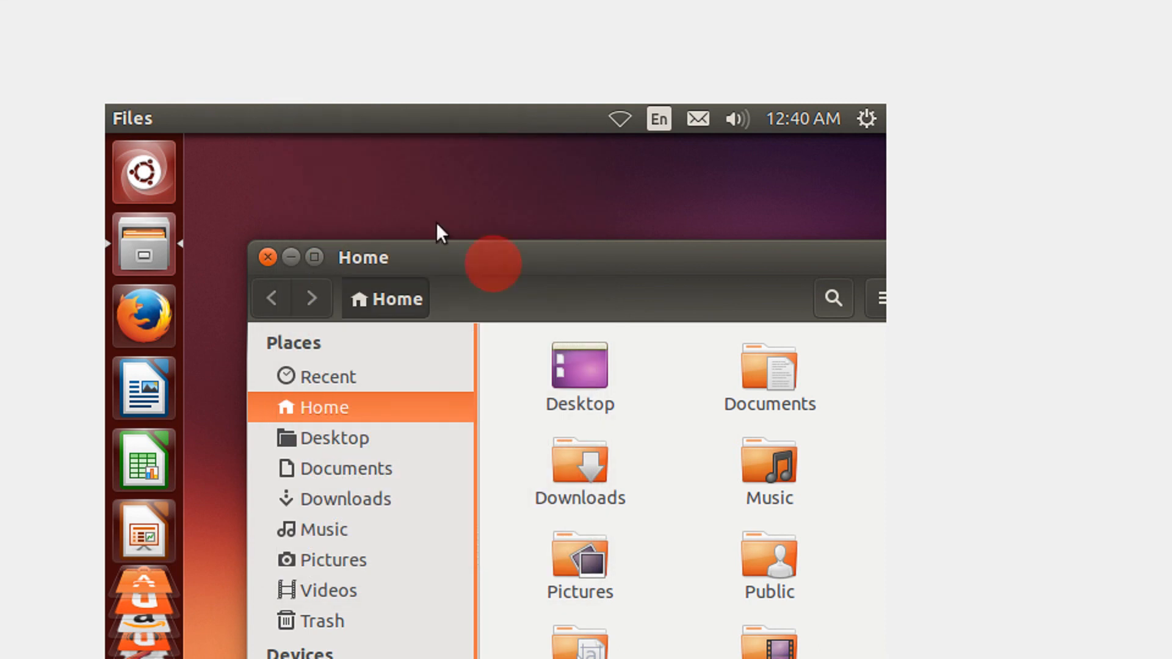
pyautogui.moveTo(513, 274); pyautogui.dragTo(500, 256)
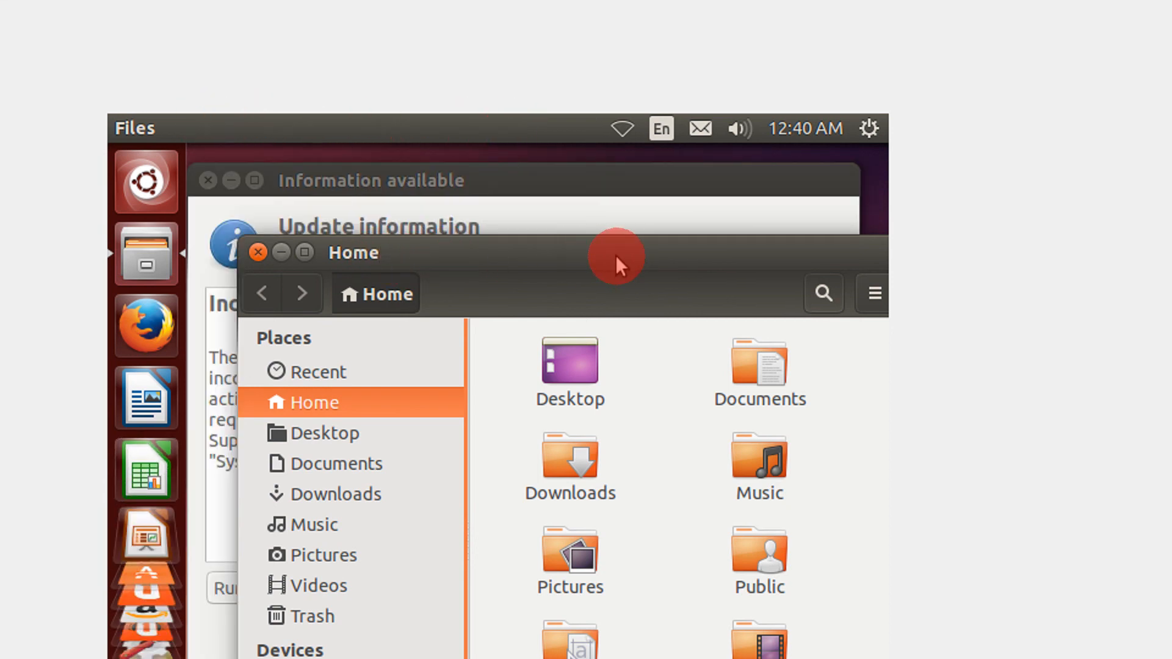
pyautogui.click(209, 180)
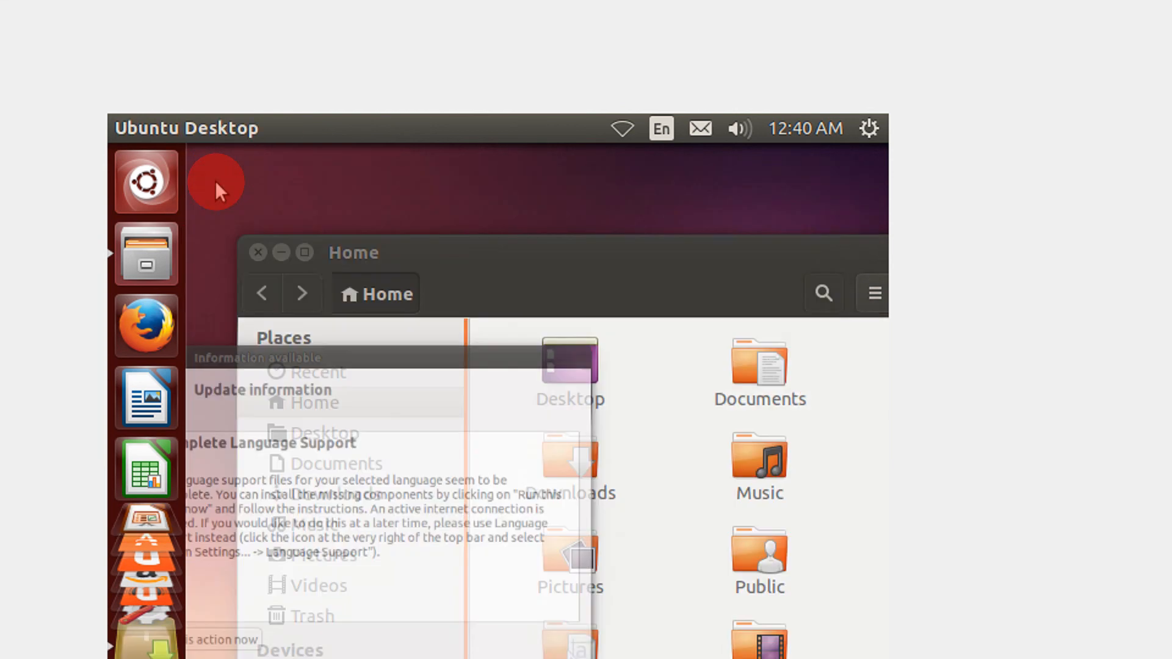
# Close the Home folder, check and dismiss the network status menu, leaving the plain desktop.
pyautogui.click(256, 252)
pyautogui.click(623, 128)
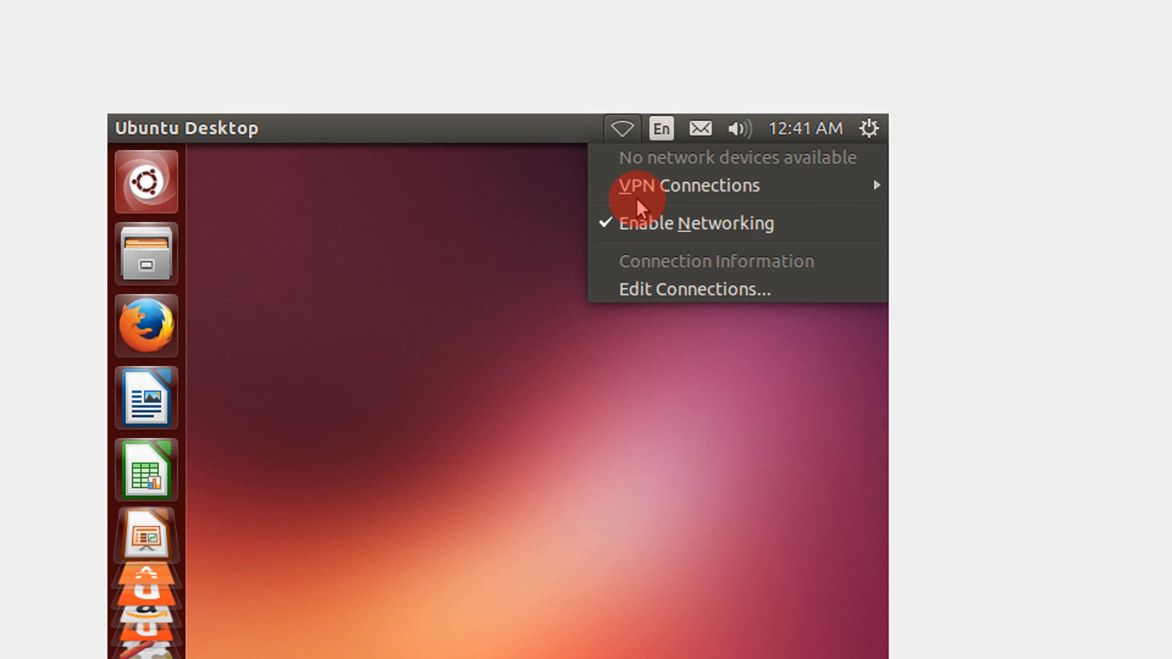
pyautogui.click(596, 326)
pyautogui.moveTo(454, 179); pyautogui.dragTo(461, 252)
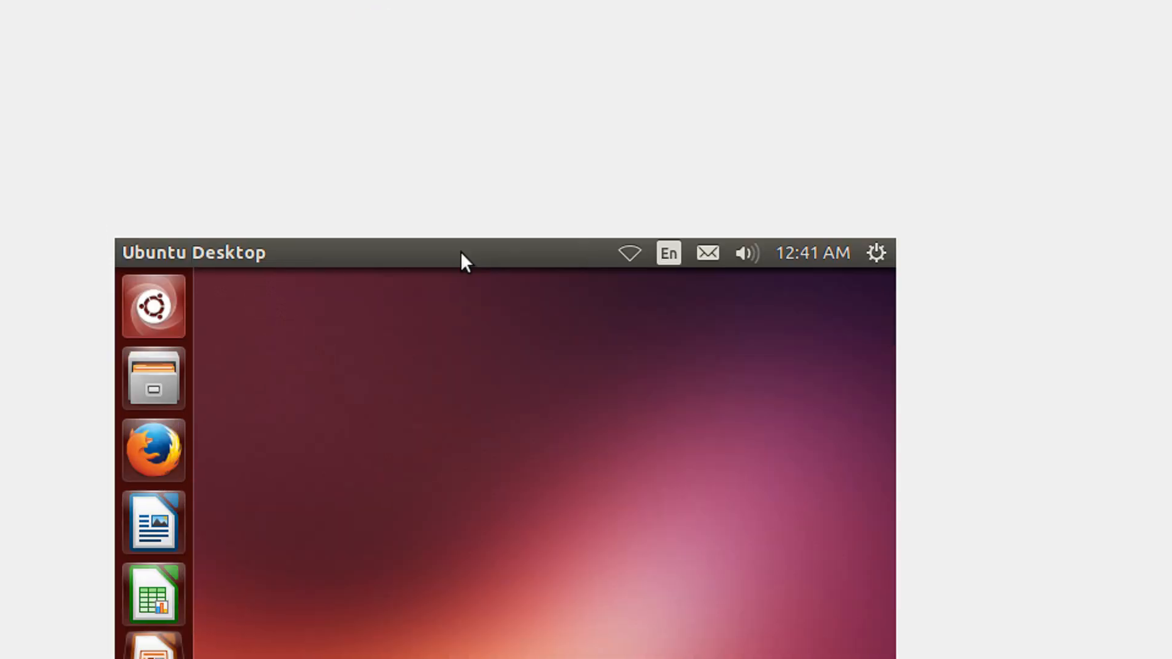